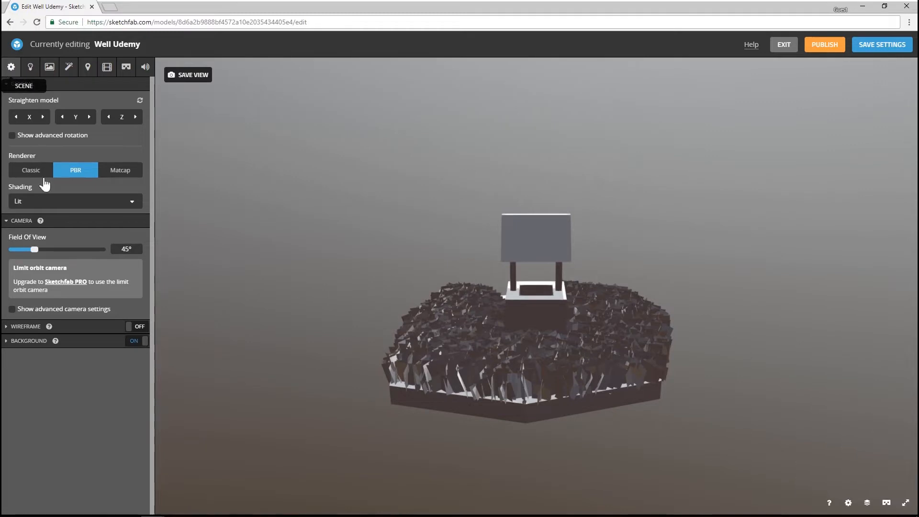
# Step: Set the scene's shading to Shadeless and select the Floor_BC material for editing
pyautogui.click(31, 203)
pyautogui.click(40, 228)
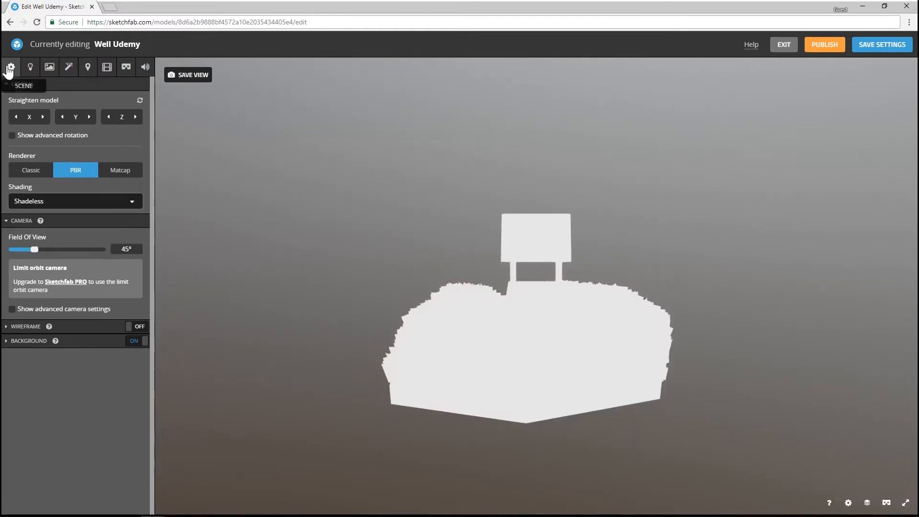
pyautogui.click(51, 70)
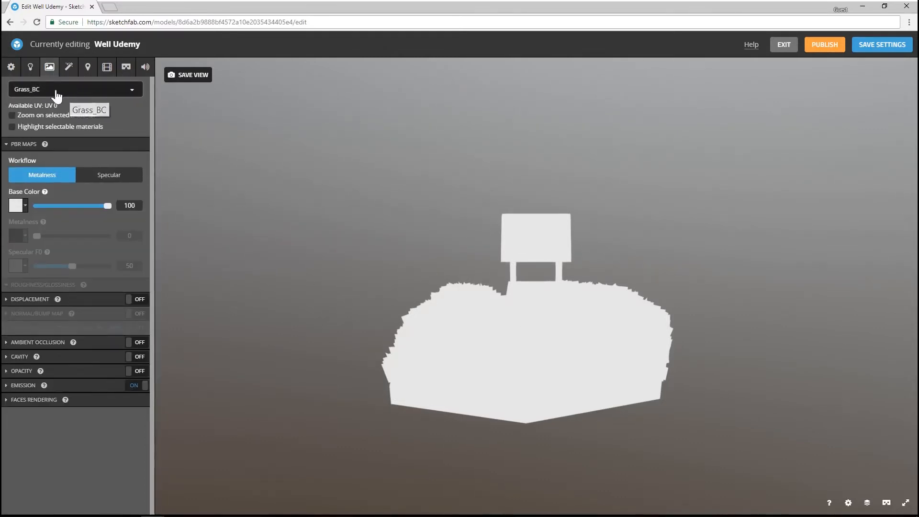
pyautogui.click(57, 94)
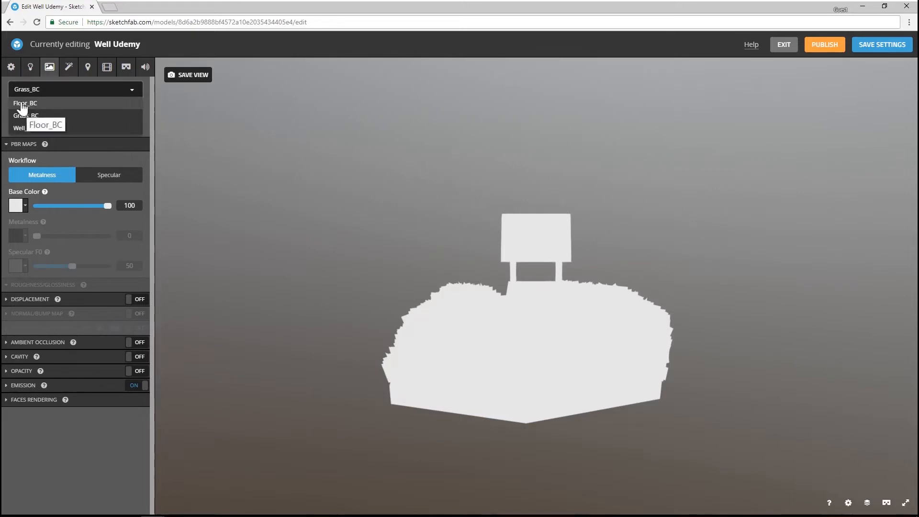
pyautogui.click(21, 104)
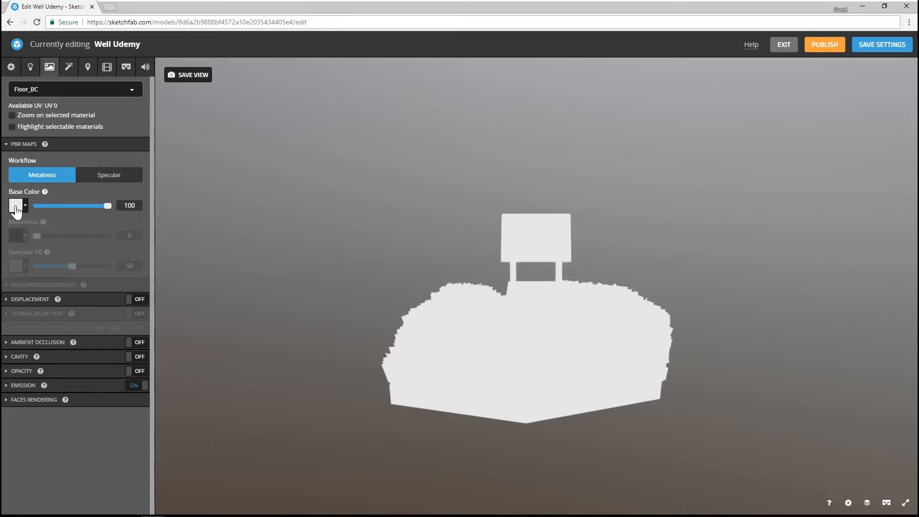
# Step: Import T_Floorplane_BC, T_Grass_BC and T_Well_v5_BC from the Textures folder and assign T_Floorplane_BC.png as Floor_BC's base color
pyautogui.click(18, 205)
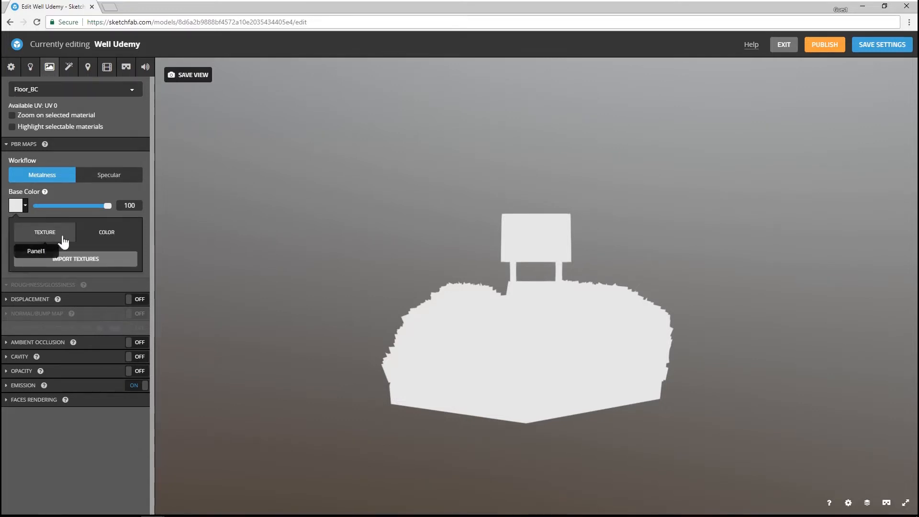
pyautogui.click(63, 259)
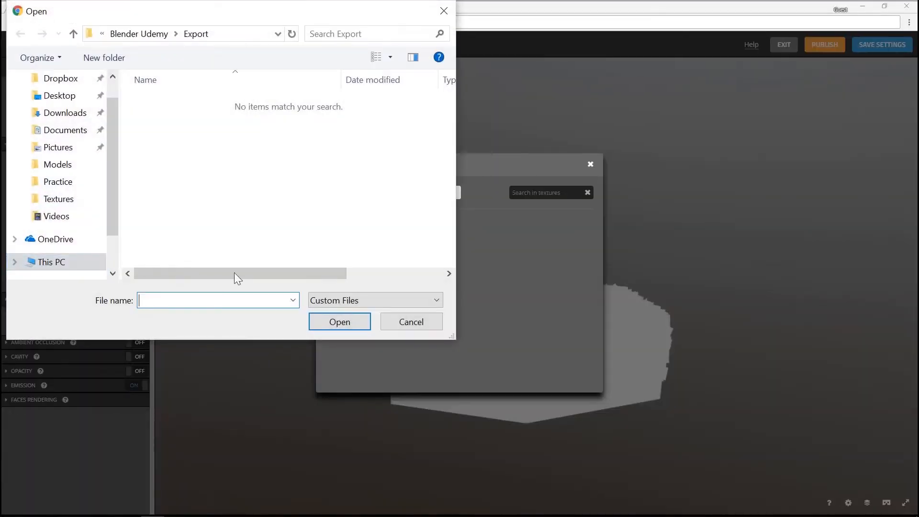
pyautogui.click(153, 35)
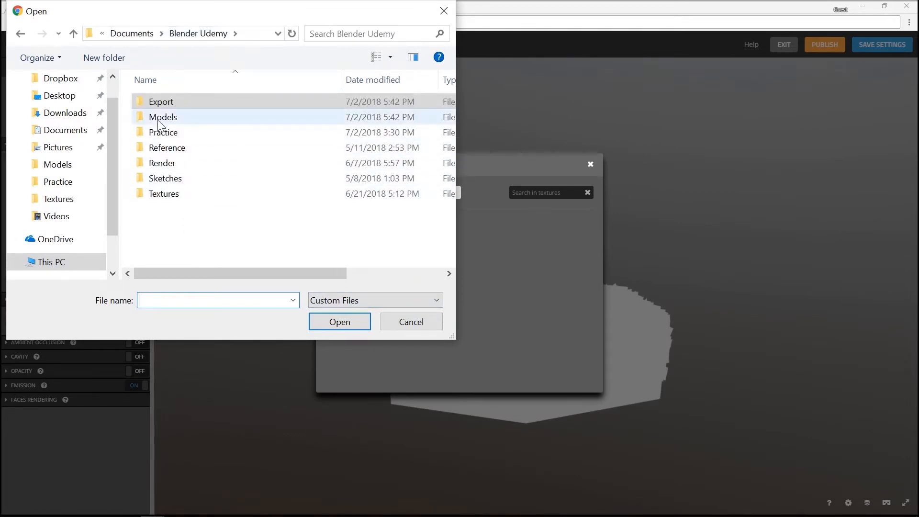
pyautogui.doubleClick(170, 196)
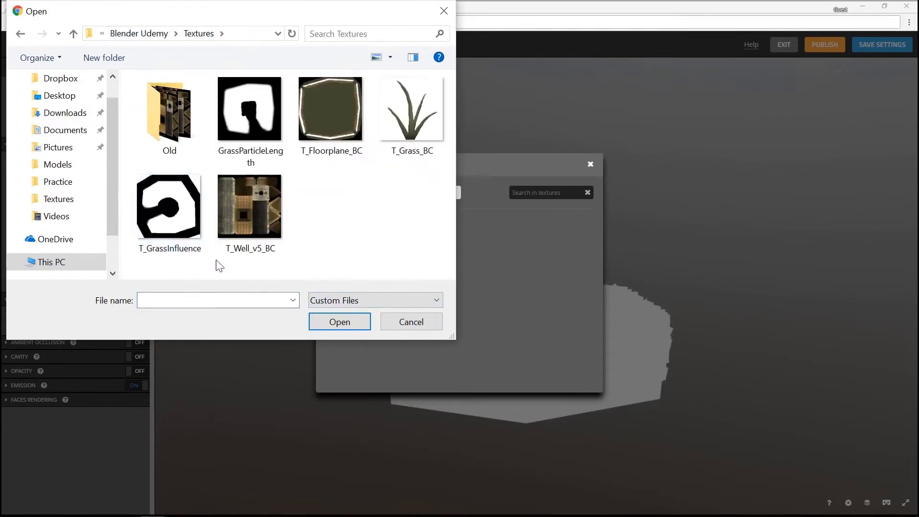
pyautogui.click(312, 120)
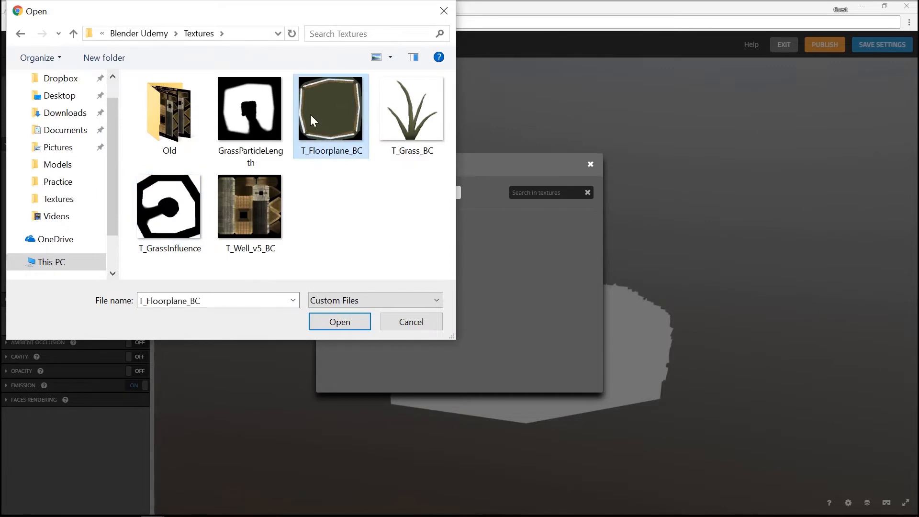
pyautogui.keyDown('ctrl'); pyautogui.click(412, 105); pyautogui.keyUp('ctrl')
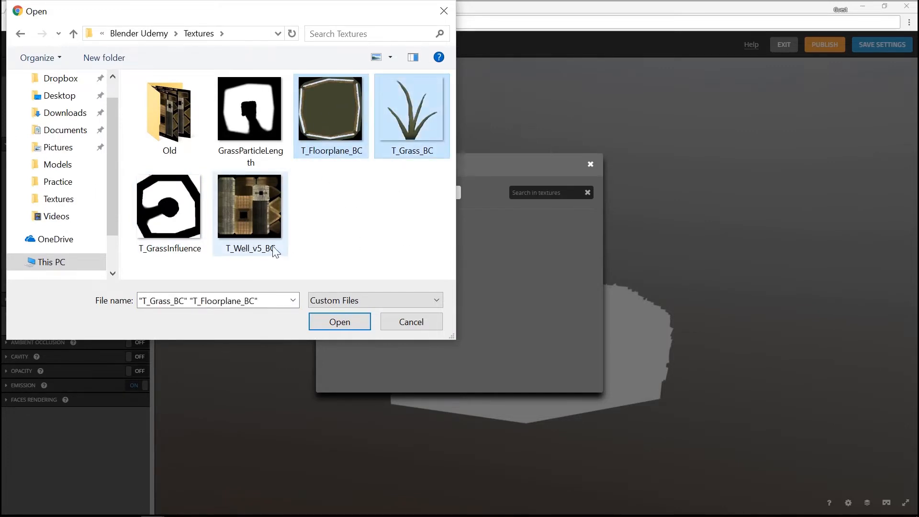
pyautogui.keyDown('ctrl'); pyautogui.click(252, 220); pyautogui.keyUp('ctrl')
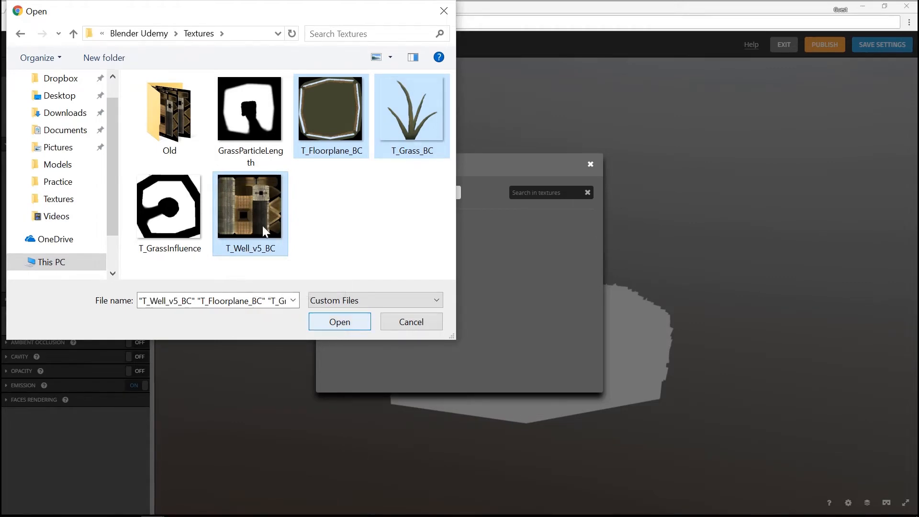
pyautogui.click(334, 325)
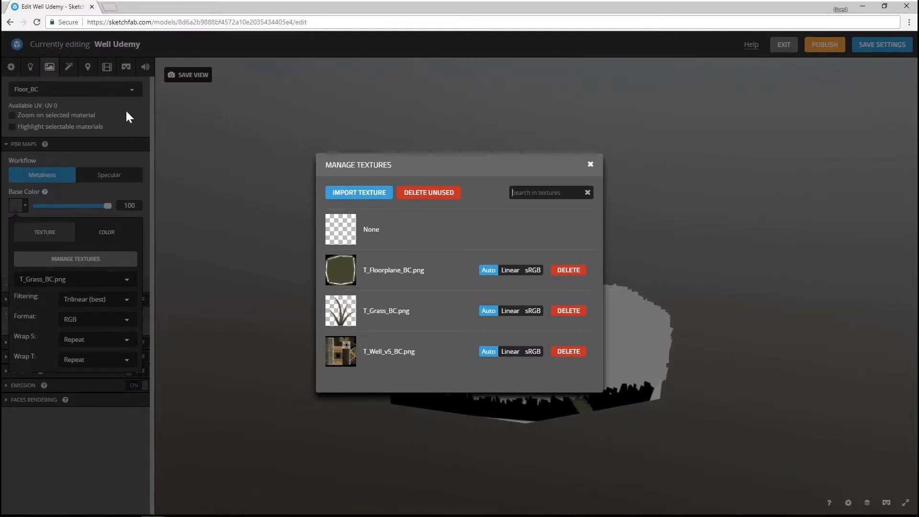
pyautogui.click(337, 278)
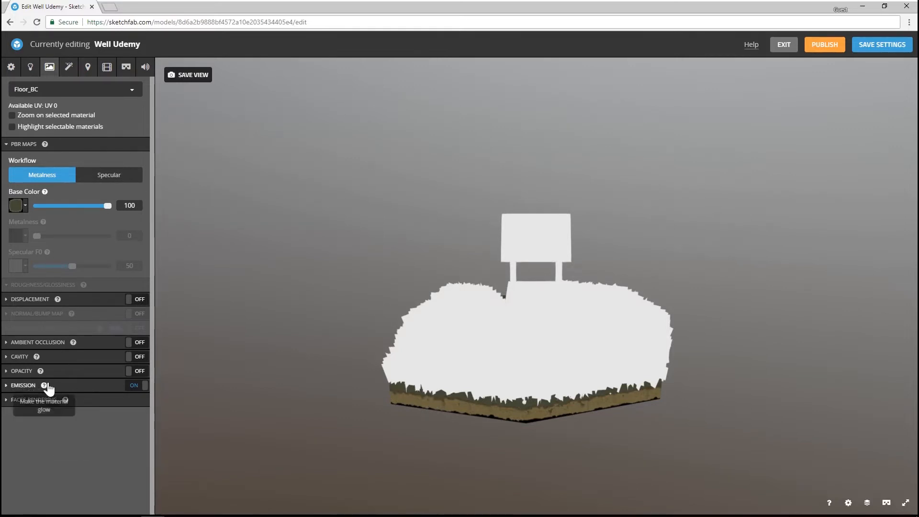
# Step: Turn off emission for Floor_BC and enable its Blending opacity with the T_Floorplane_BC.png texture
pyautogui.click(136, 389)
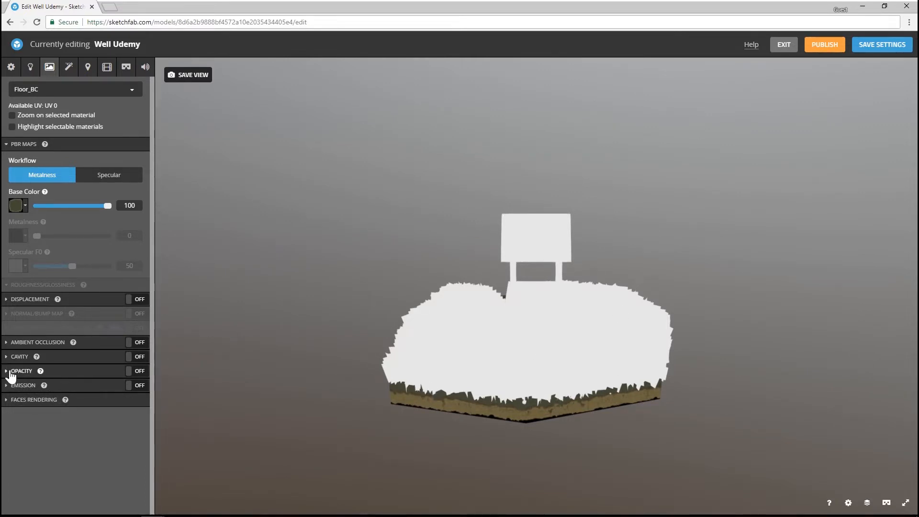
pyautogui.click(11, 372)
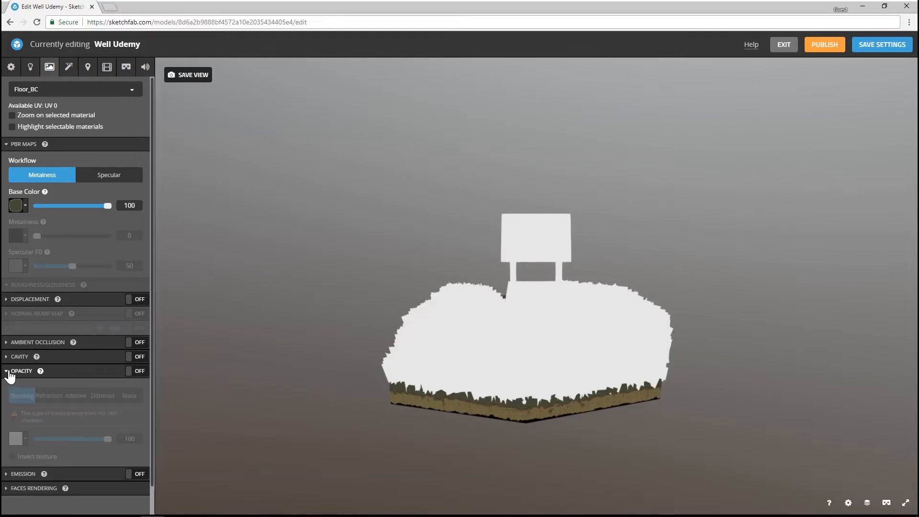
pyautogui.click(141, 371)
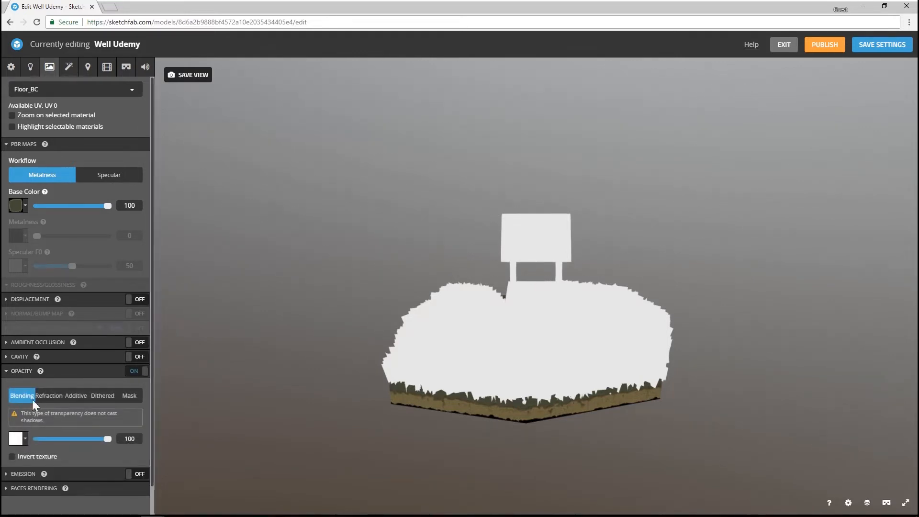
pyautogui.click(15, 441)
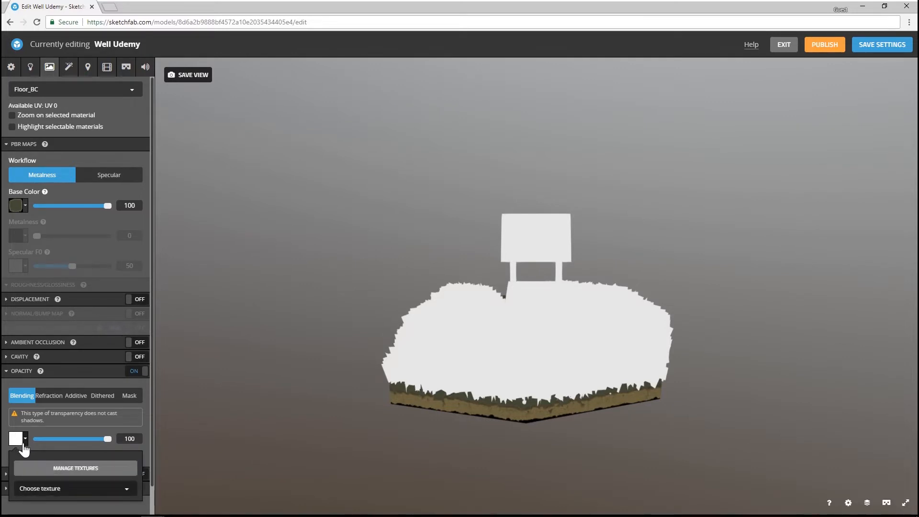
pyautogui.click(29, 489)
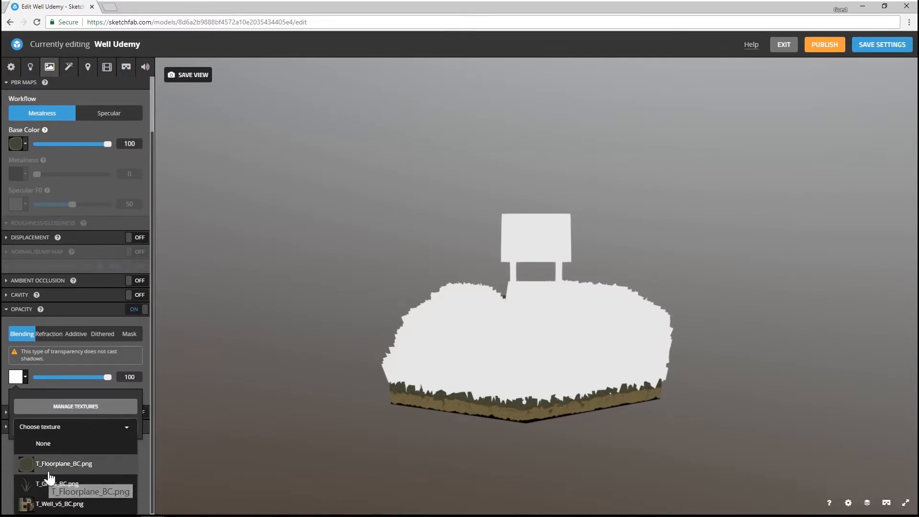
pyautogui.click(40, 463)
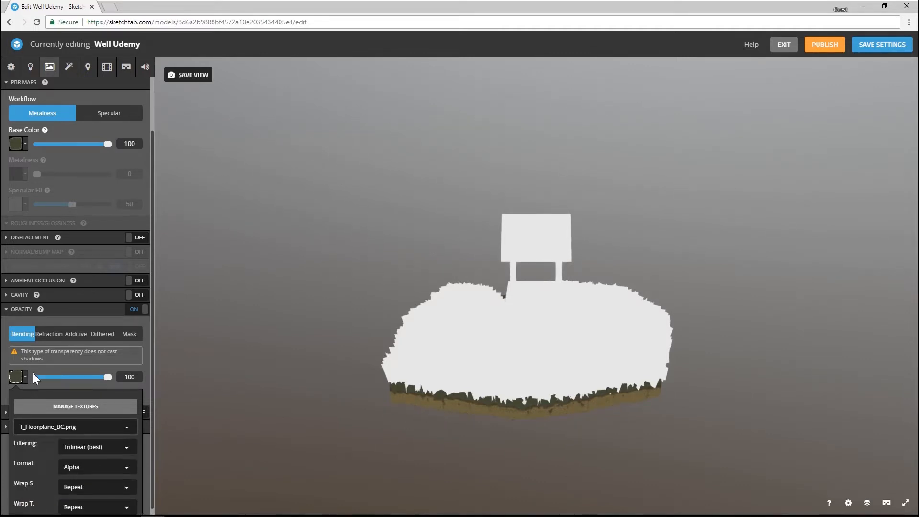
pyautogui.click(58, 357)
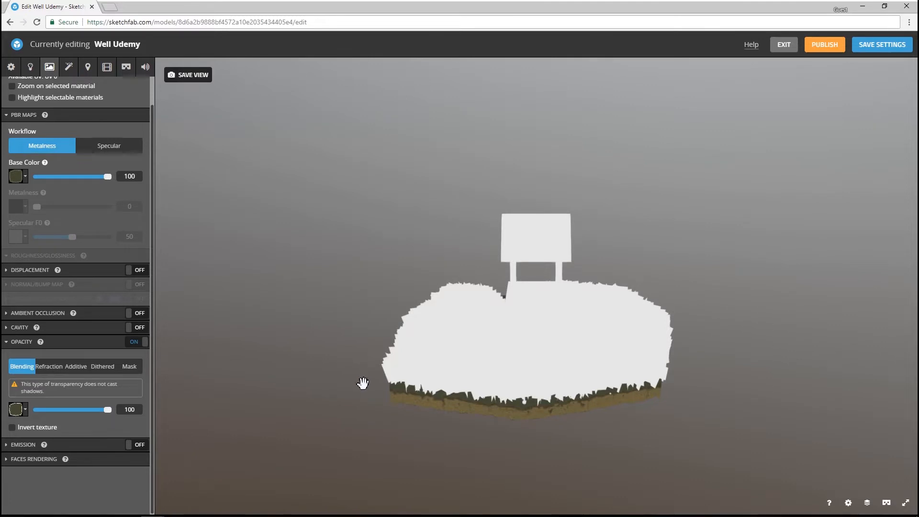
# Step: Select the Grass_BC material and assign T_Grass_BC.png as its base color texture
pyautogui.scroll(1, 62, 308)
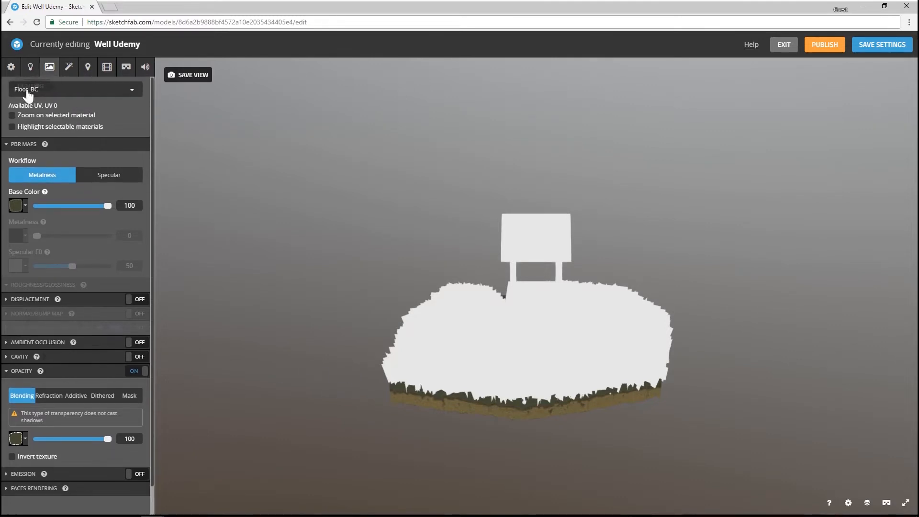
pyautogui.click(28, 95)
pyautogui.click(33, 92)
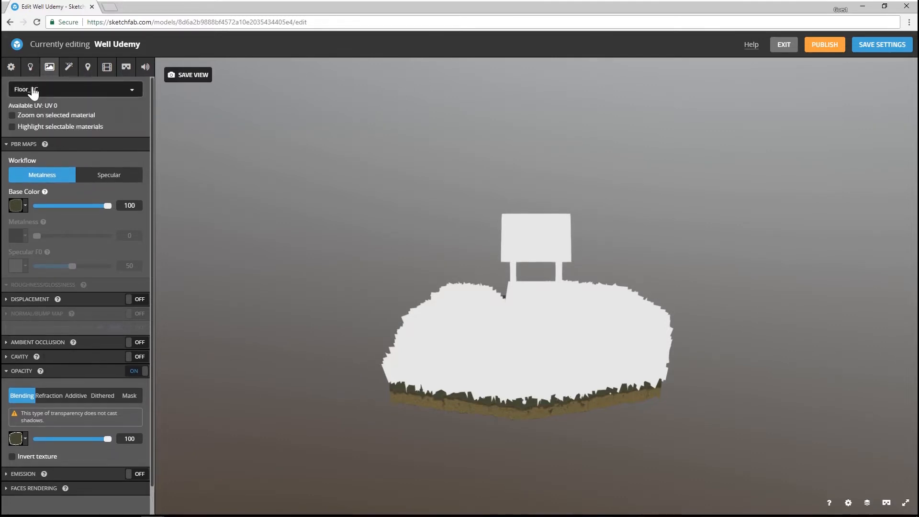
pyautogui.click(447, 282)
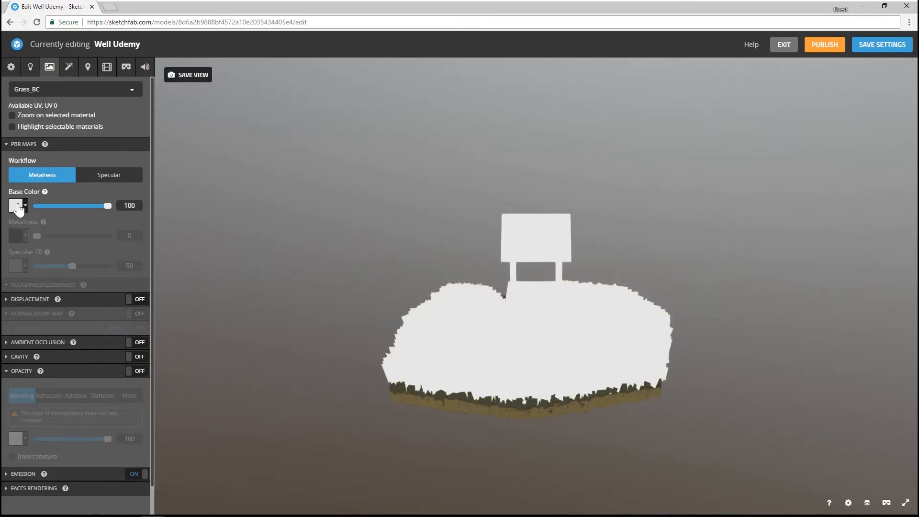
pyautogui.click(17, 205)
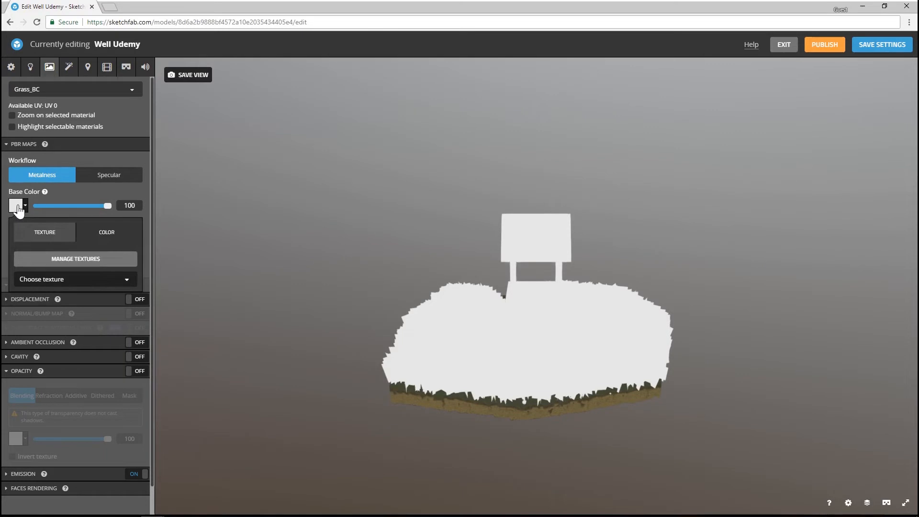
pyautogui.click(37, 282)
pyautogui.click(51, 338)
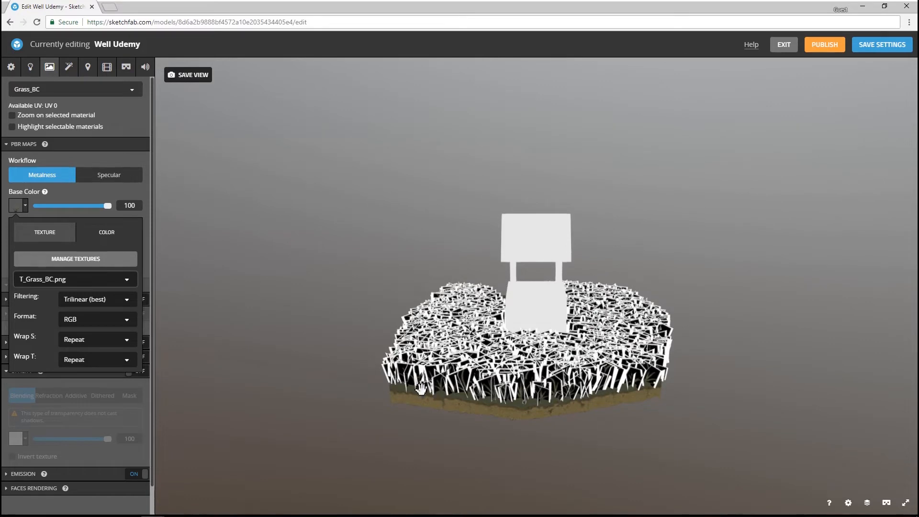
pyautogui.scroll(5, 475, 354)
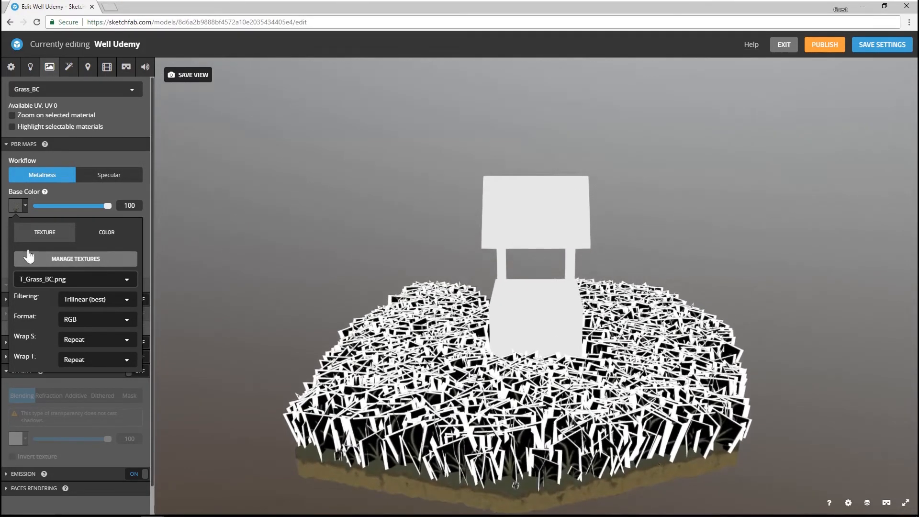
pyautogui.click(18, 206)
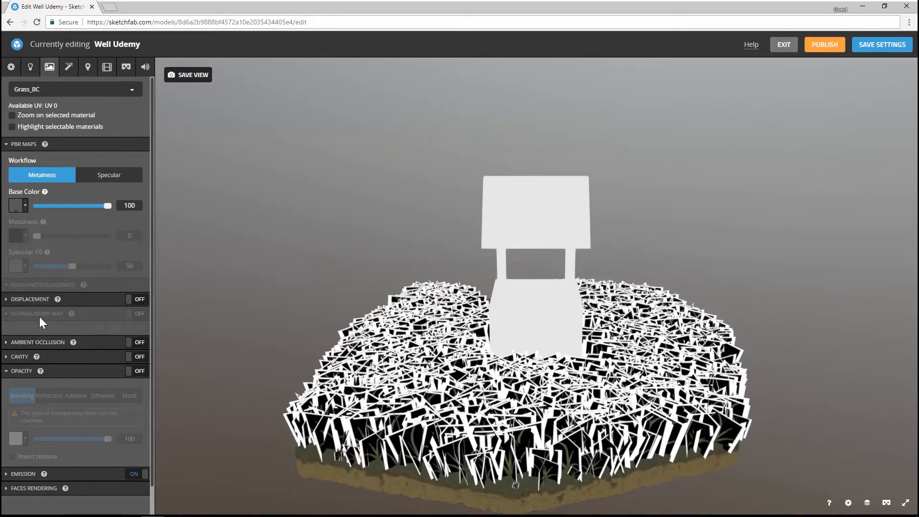
# Step: Turn off emission for Grass_BC and enable its Blending opacity with the T_Grass_BC.png texture
pyautogui.scroll(-1, 38, 317)
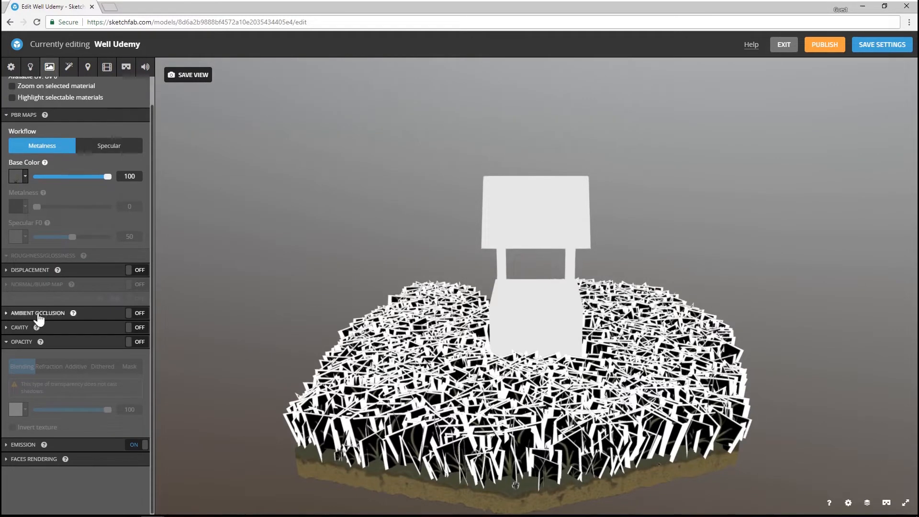
pyautogui.click(135, 445)
pyautogui.click(137, 342)
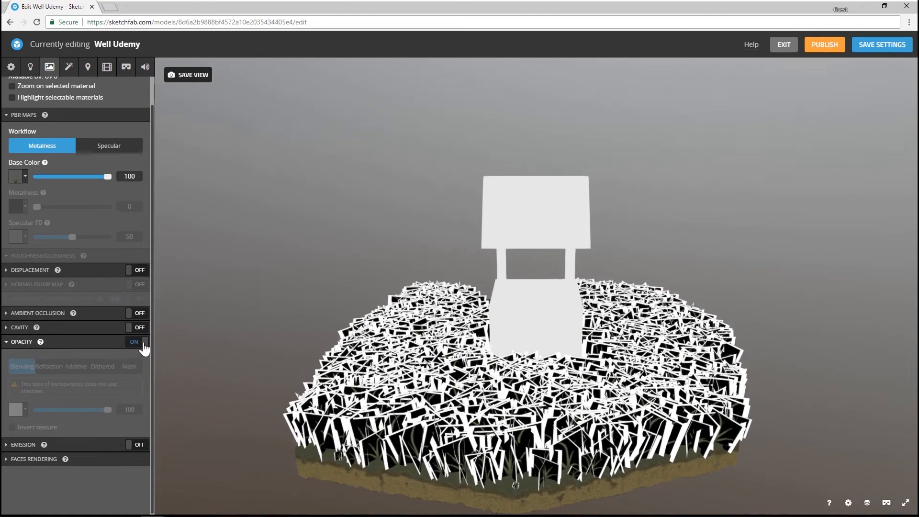
pyautogui.click(16, 417)
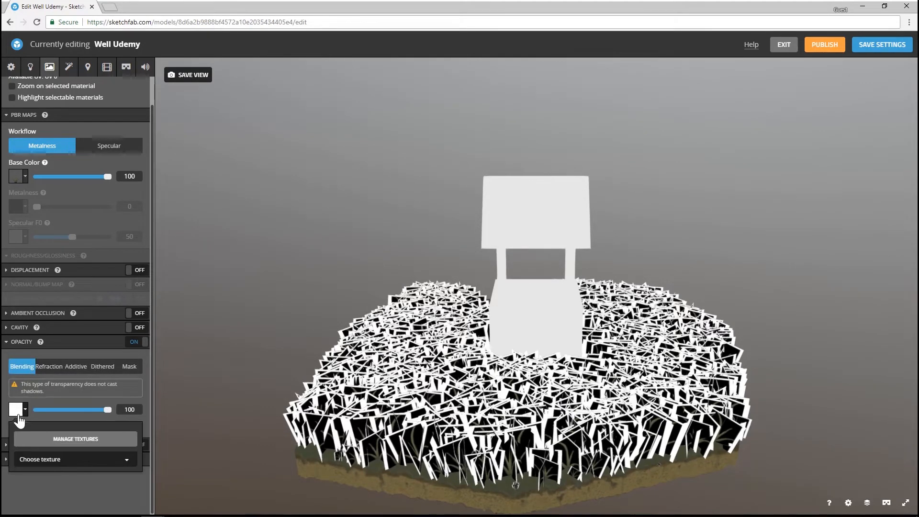
pyautogui.click(41, 459)
pyautogui.scroll(-1, 48, 453)
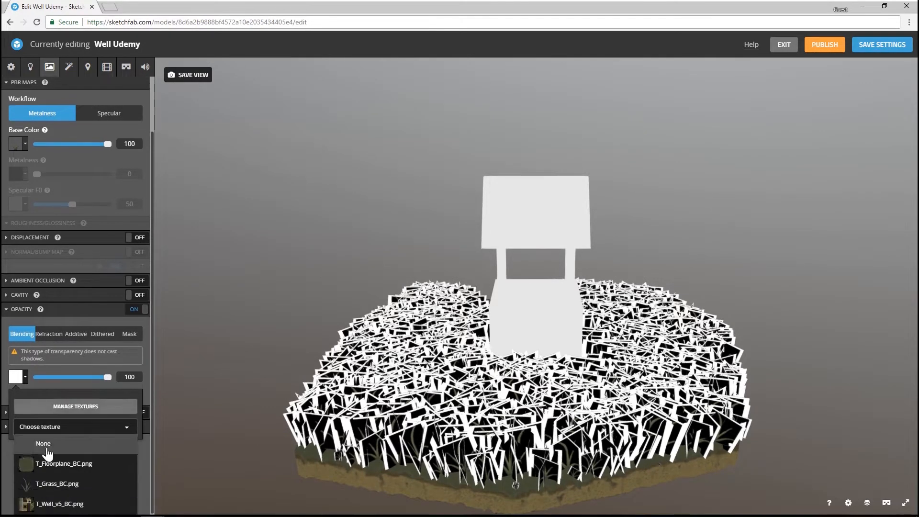
pyautogui.click(45, 483)
pyautogui.doubleClick(405, 328)
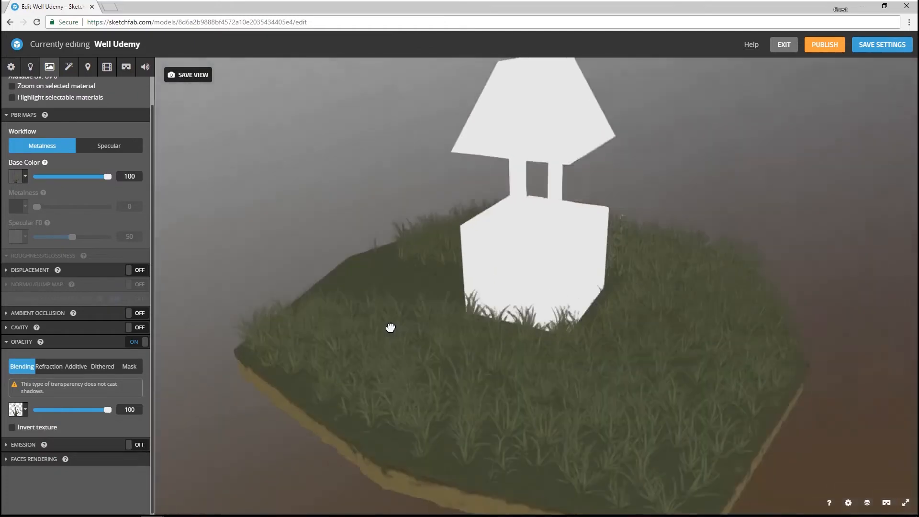
# Step: Select the Well_BC material on the well and assign T_Well_v5_BC.png as its base color texture
pyautogui.moveTo(400, 328); pyautogui.dragTo(521, 187)
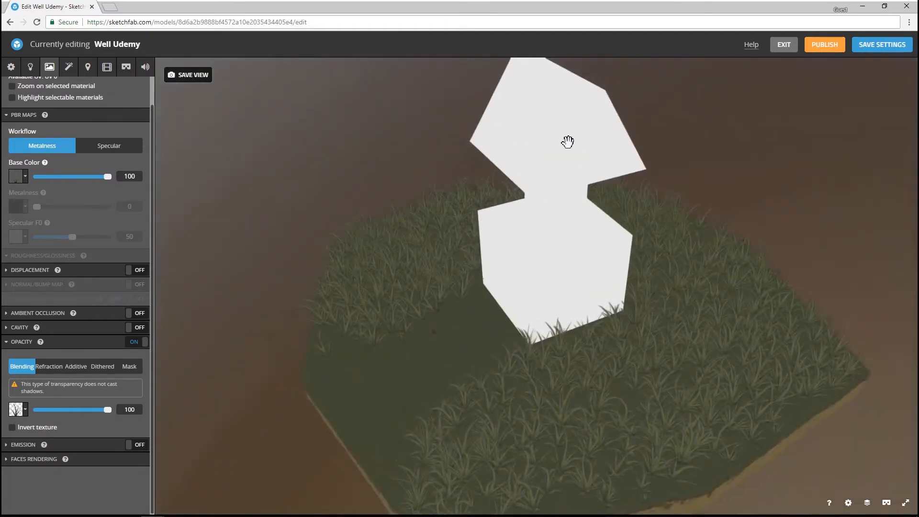
pyautogui.click(568, 140)
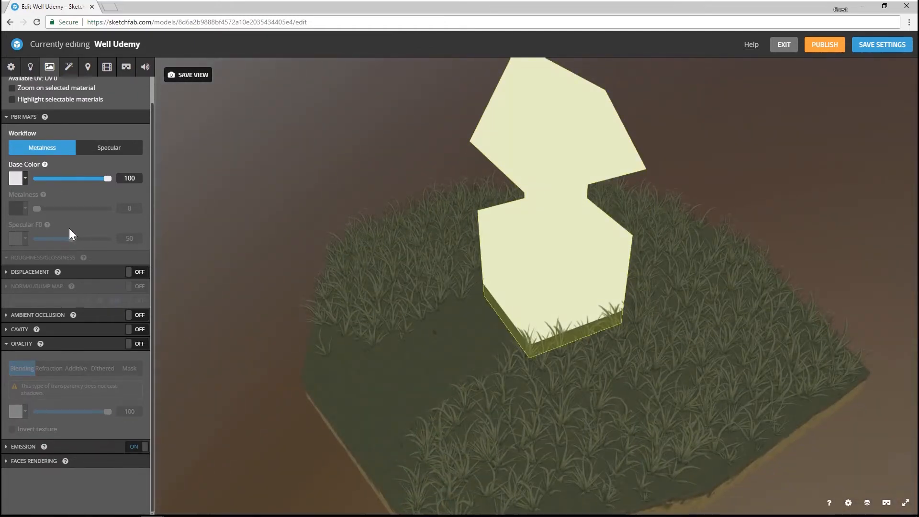
pyautogui.scroll(2, 71, 249)
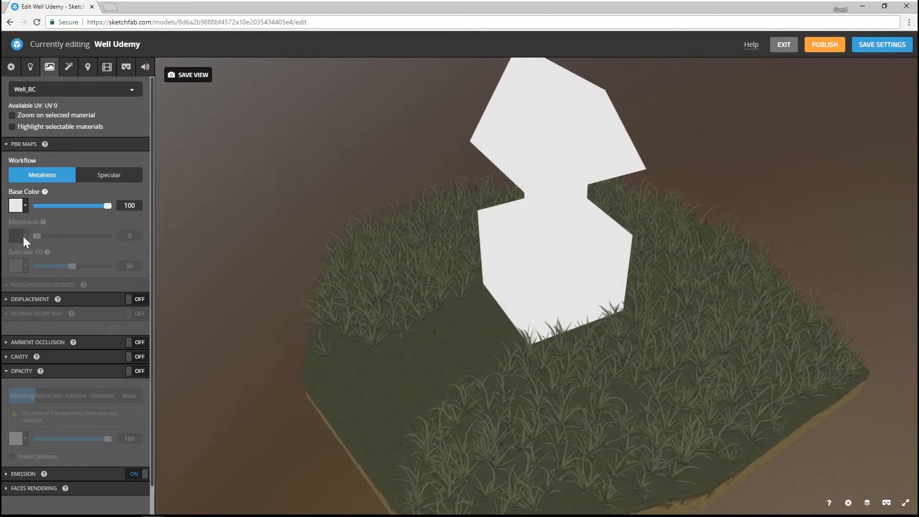
pyautogui.click(19, 207)
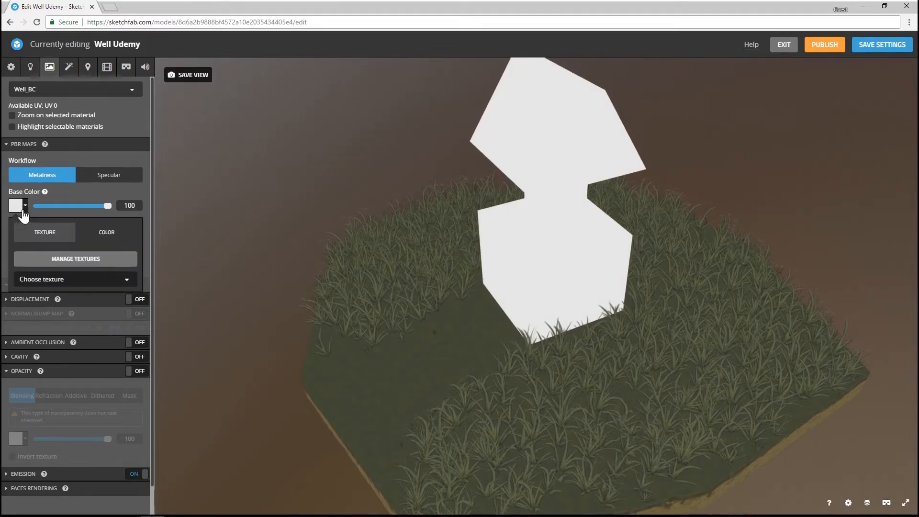
pyautogui.click(47, 280)
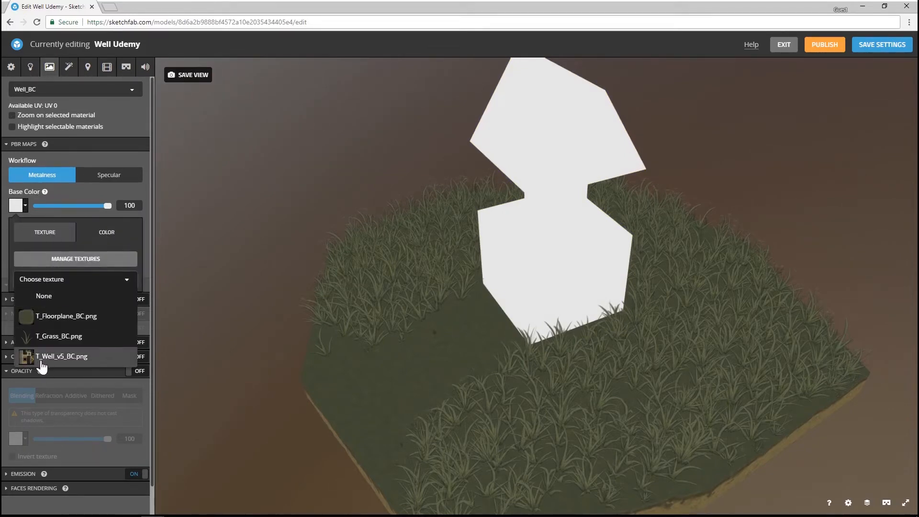
pyautogui.click(79, 360)
pyautogui.moveTo(402, 322); pyautogui.dragTo(529, 134)
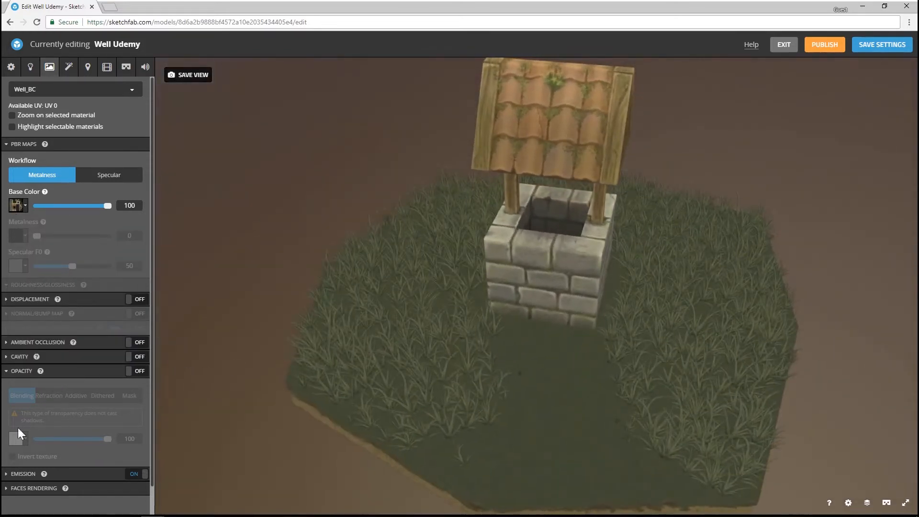
# Step: Turn off emission for Well_BC and inspect the textured well from several angles
pyautogui.click(130, 475)
pyautogui.moveTo(494, 369); pyautogui.dragTo(460, 338)
pyautogui.moveTo(493, 306); pyautogui.dragTo(490, 330)
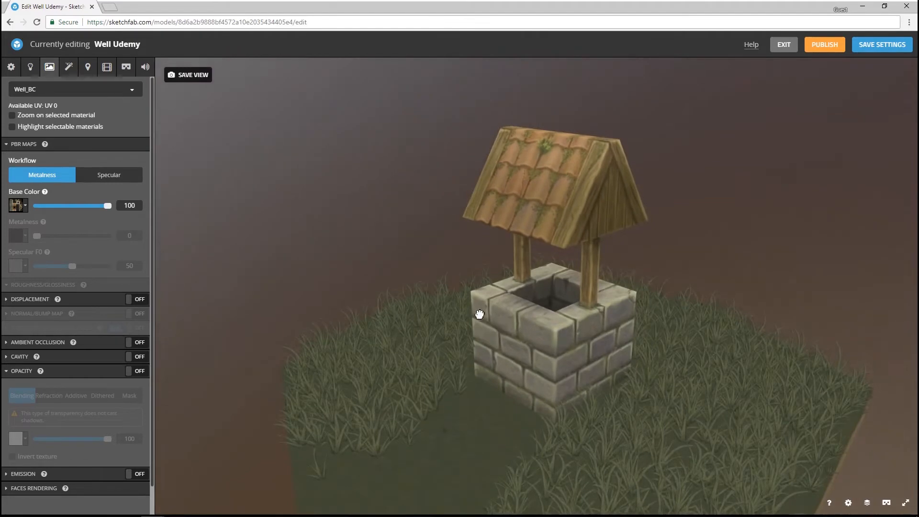
pyautogui.moveTo(480, 314); pyautogui.dragTo(469, 296, button='right')
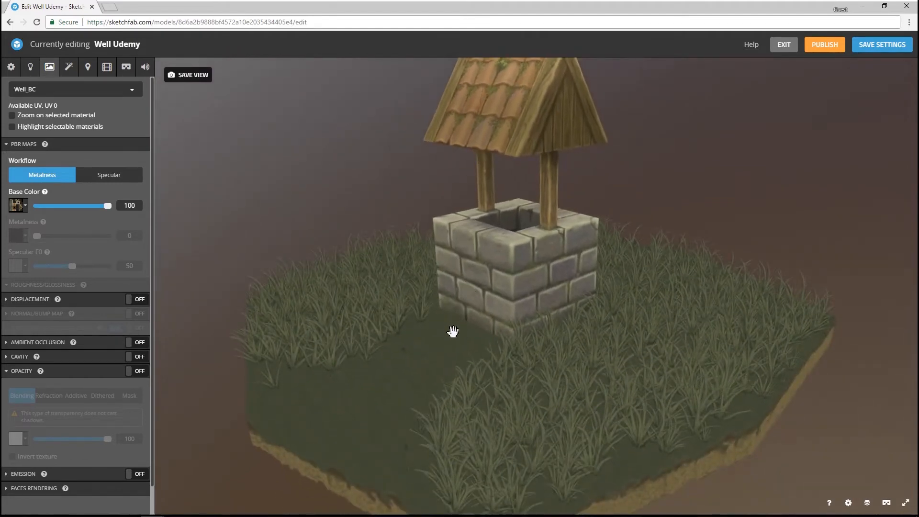
pyautogui.moveTo(414, 280); pyautogui.dragTo(441, 310, button='right')
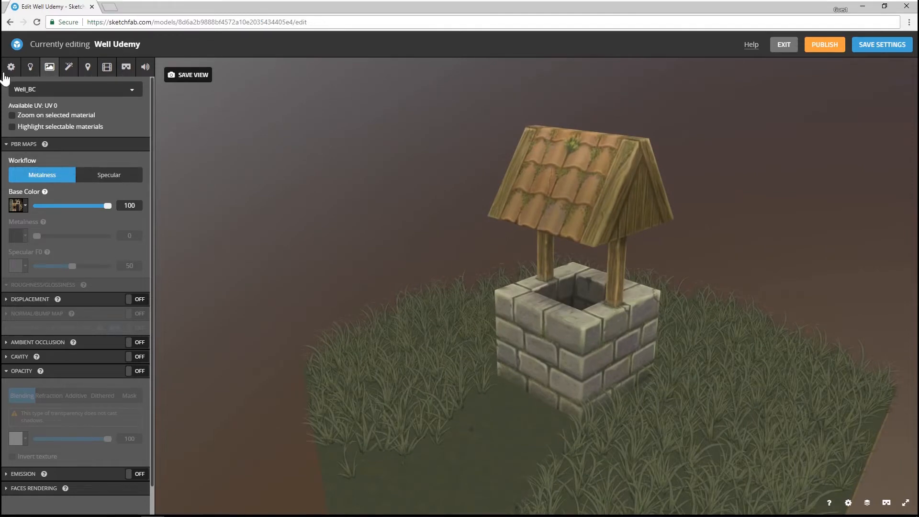
# Step: Compare narrower and wider camera fields of view on the model and set the field of view to 70°
pyautogui.click(11, 67)
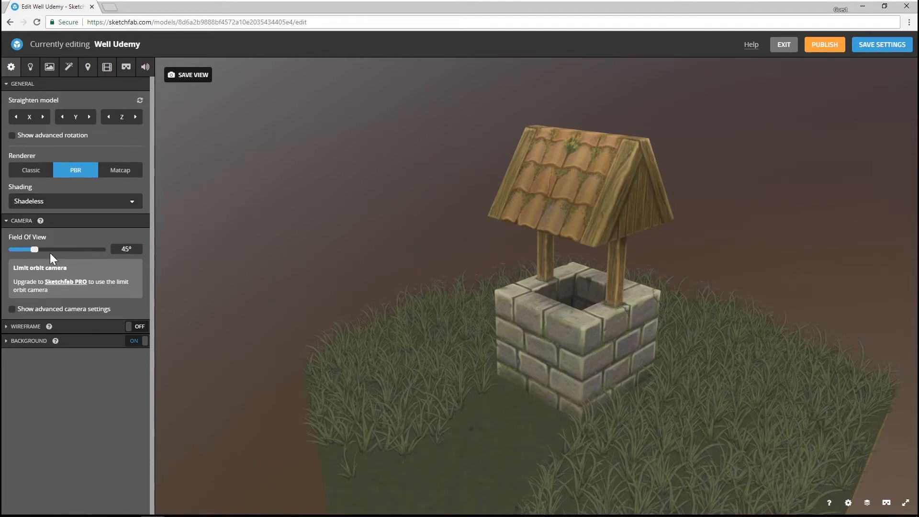
pyautogui.moveTo(35, 248)
pyautogui.mouseDown()
pyautogui.moveTo(82, 257)
pyautogui.moveTo(6, 256)
pyautogui.moveTo(56, 259)
pyautogui.moveTo(44, 256)
pyautogui.mouseUp()
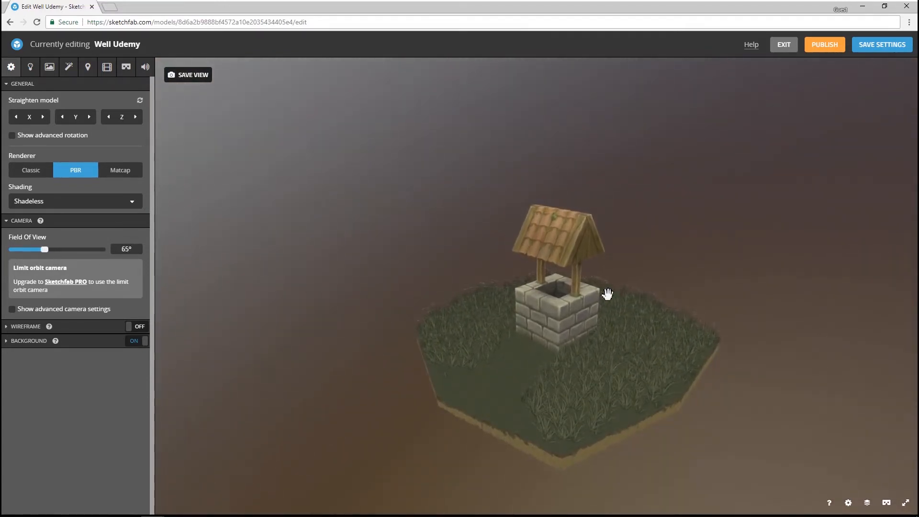
pyautogui.moveTo(607, 294); pyautogui.dragTo(605, 281)
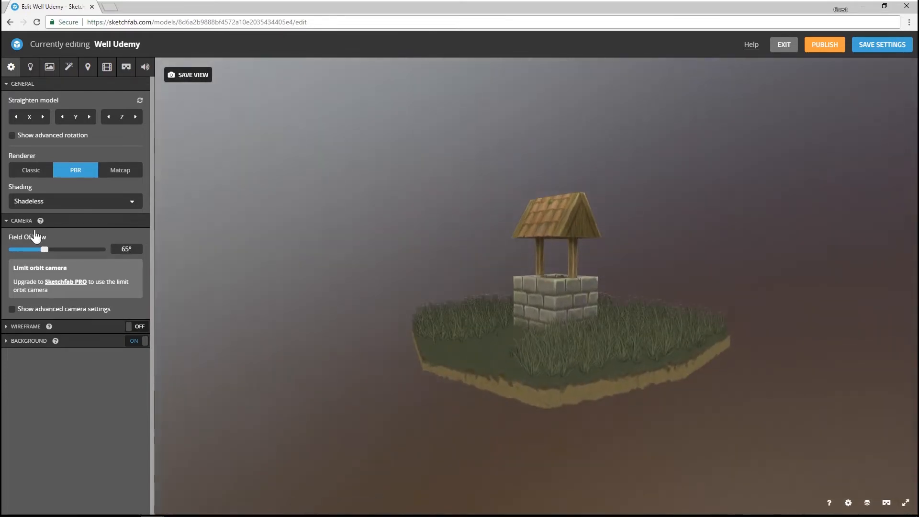
pyautogui.moveTo(44, 250); pyautogui.dragTo(12, 249)
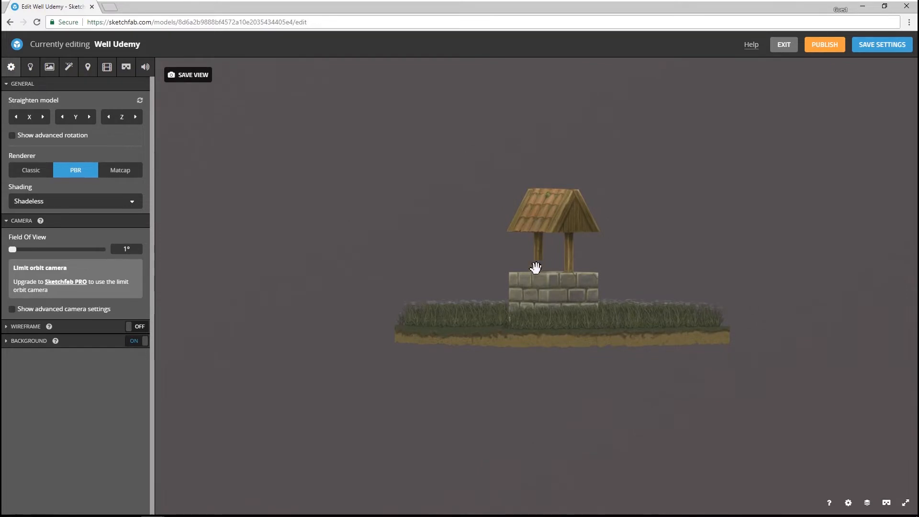
pyautogui.moveTo(12, 249); pyautogui.dragTo(48, 251)
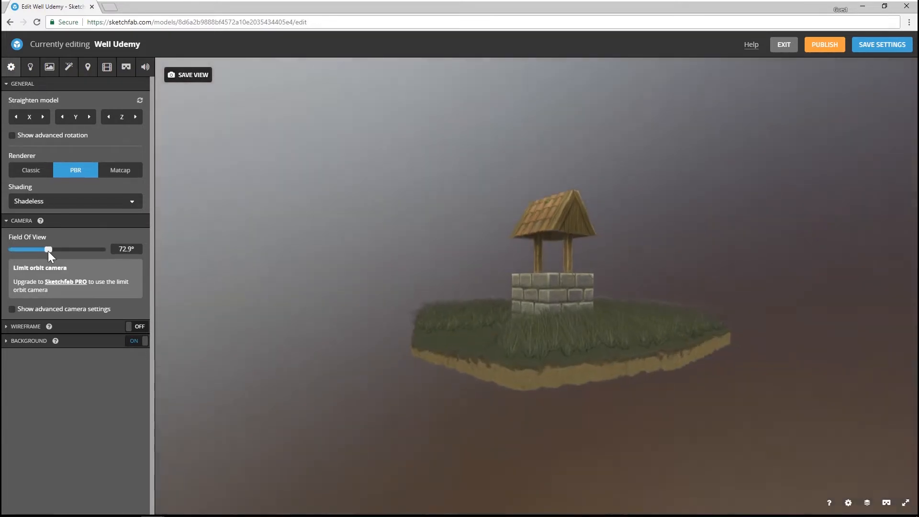
pyautogui.moveTo(546, 237); pyautogui.dragTo(551, 257)
pyautogui.scroll(5, 539, 326)
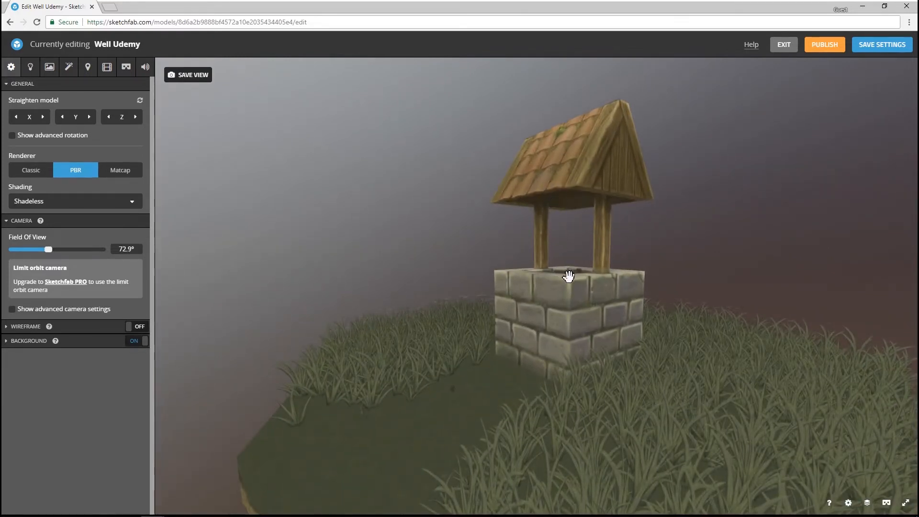
pyautogui.doubleClick(126, 249)
pyautogui.press('Return')
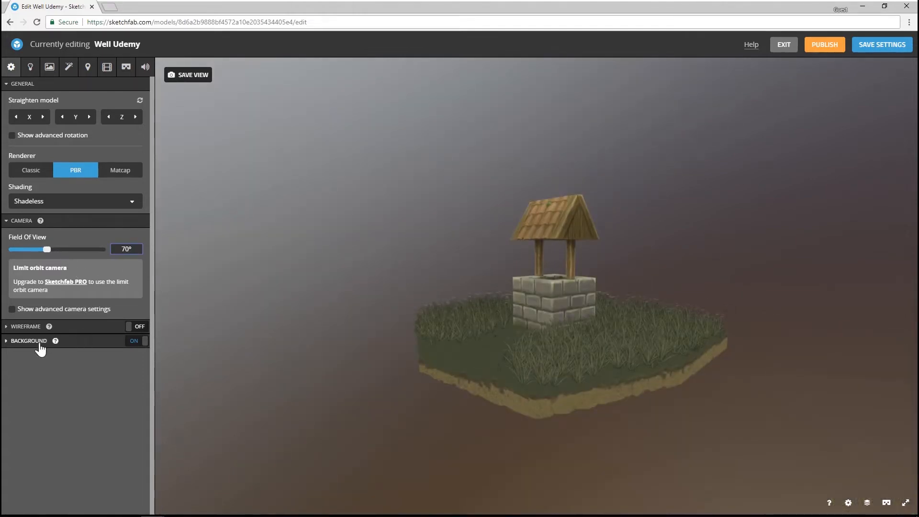
# Step: Briefly preview the wireframe overlay, and turn off the background's ambient environment with its blur set to 2
pyautogui.click(11, 342)
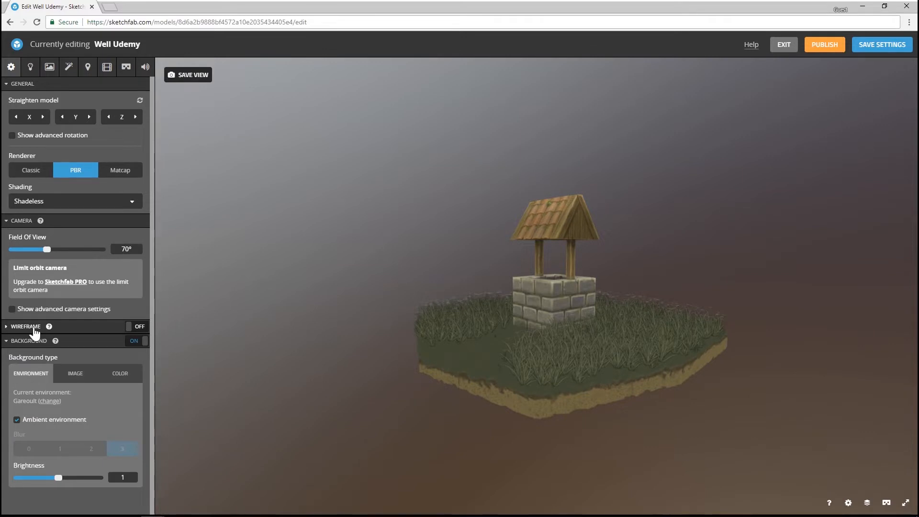
pyautogui.click(141, 327)
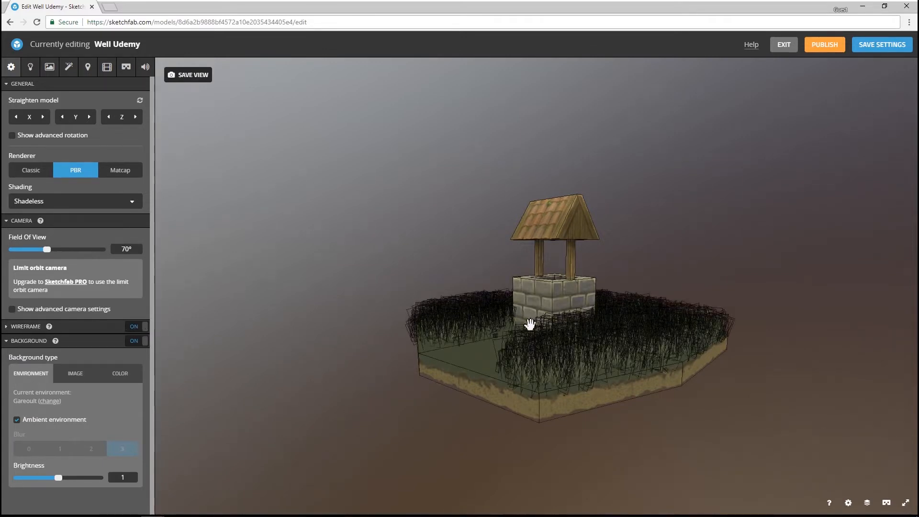
pyautogui.click(137, 327)
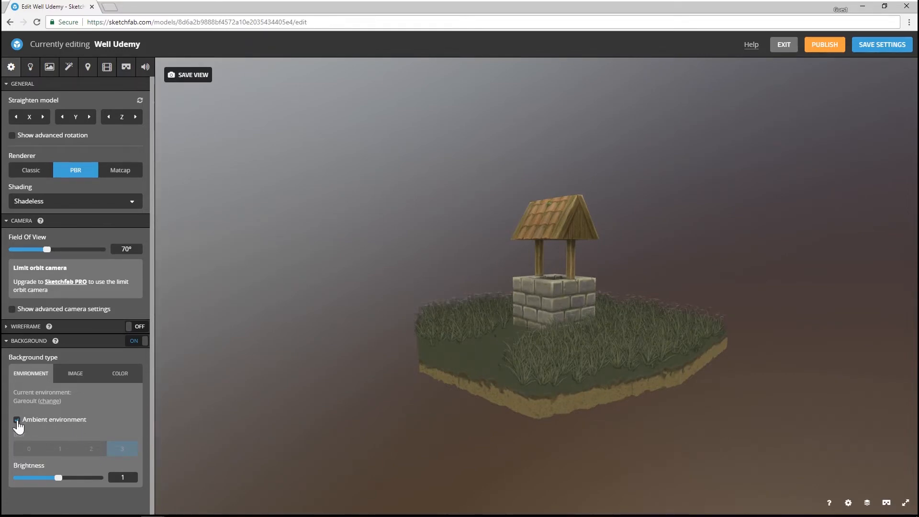
pyautogui.click(17, 420)
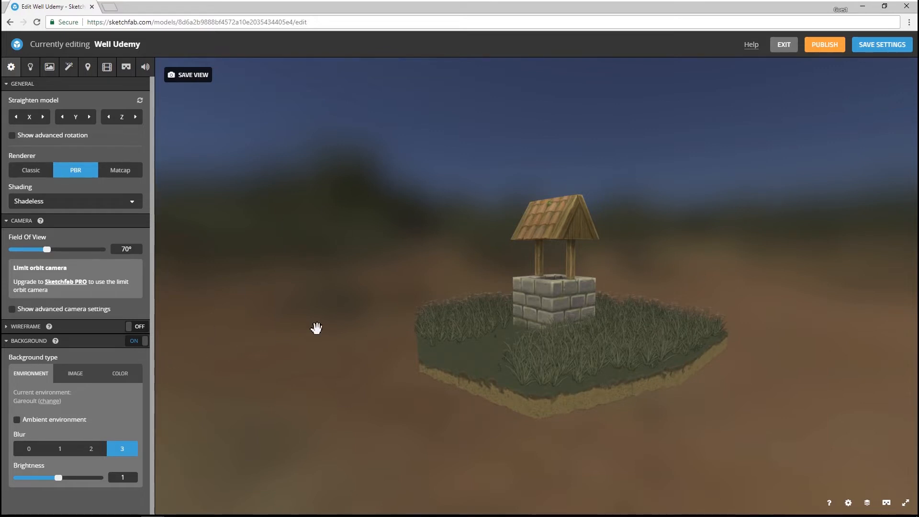
pyautogui.click(88, 453)
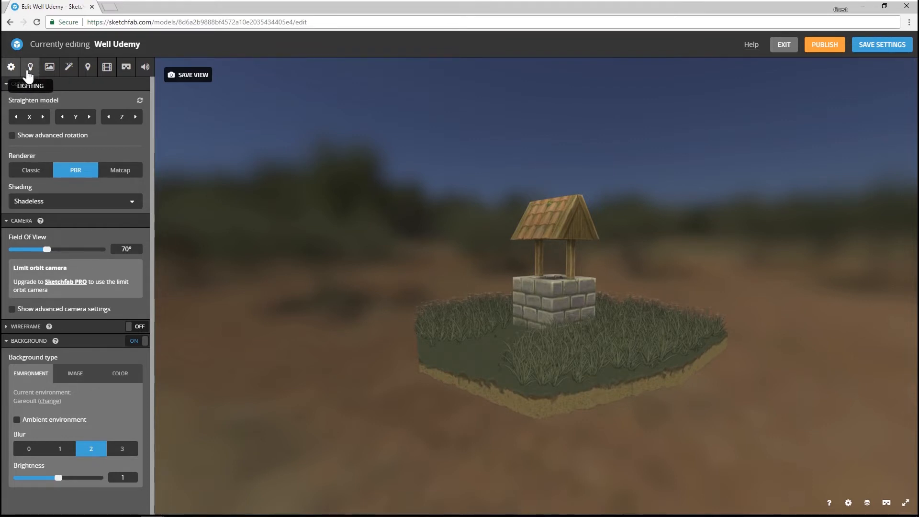
# Step: Change the lighting environment to Muir Wood and check the well against the new forest background
pyautogui.click(29, 70)
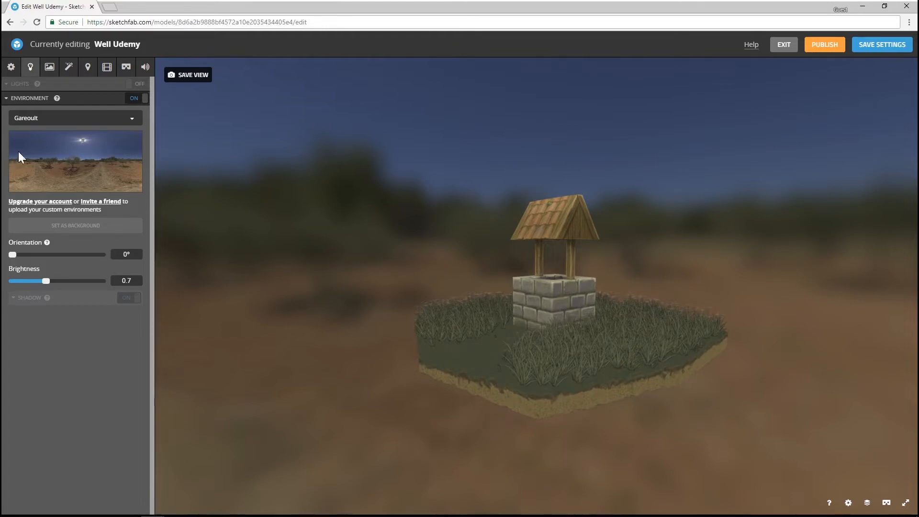
pyautogui.click(27, 119)
pyautogui.scroll(-3, 84, 335)
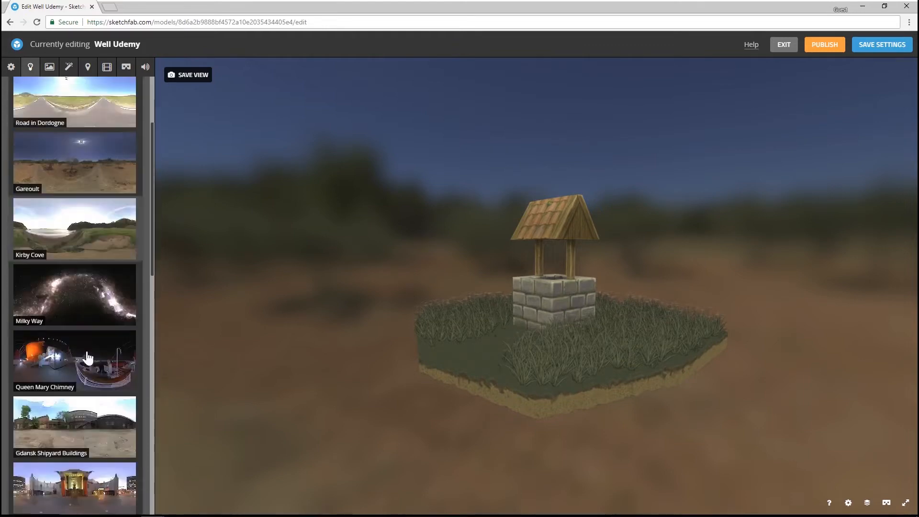
pyautogui.scroll(-15, 87, 358)
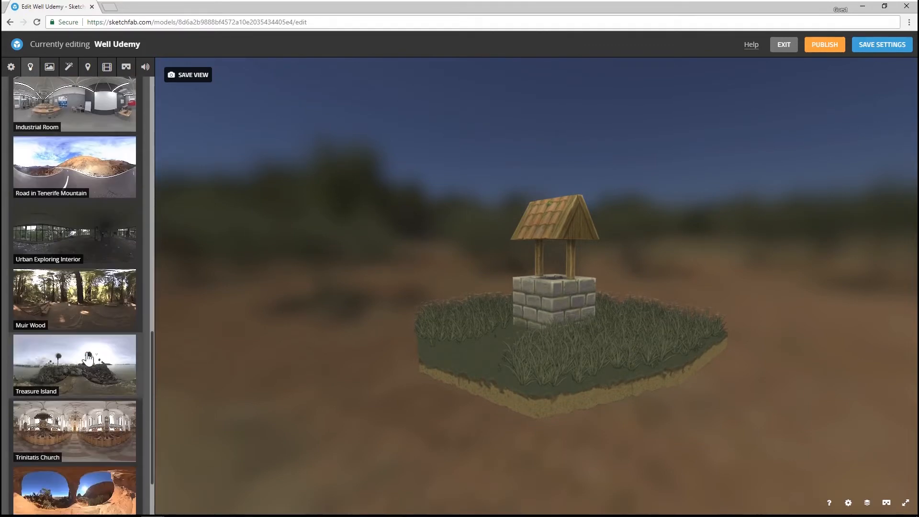
pyautogui.scroll(-3, 83, 344)
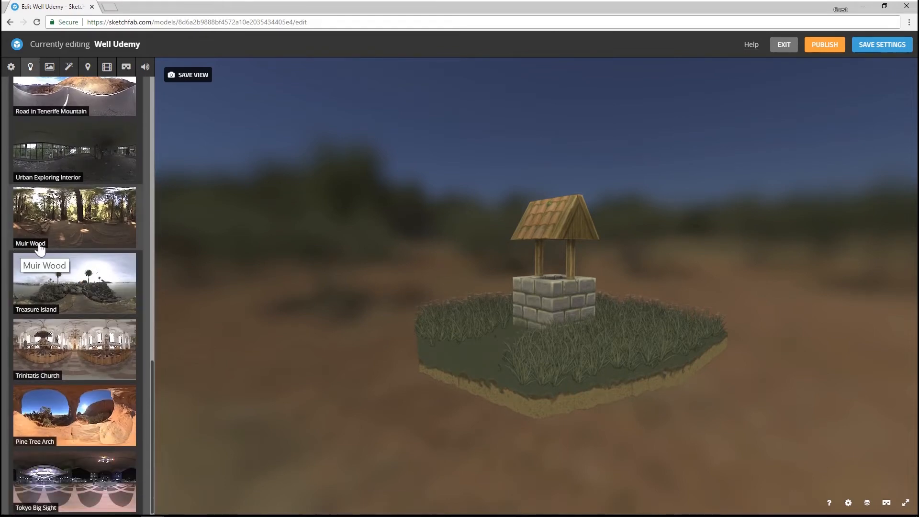
pyautogui.click(76, 233)
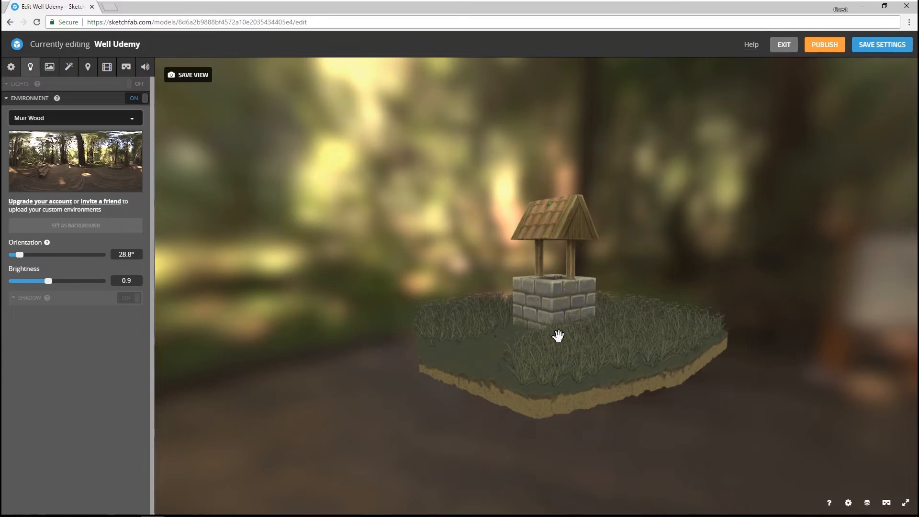
pyautogui.scroll(5, 453, 367)
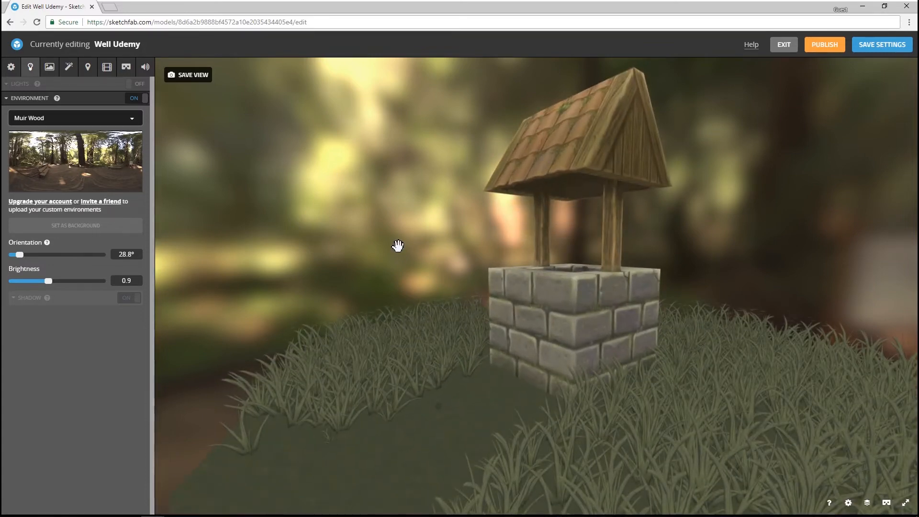
pyautogui.moveTo(400, 246); pyautogui.dragTo(457, 274)
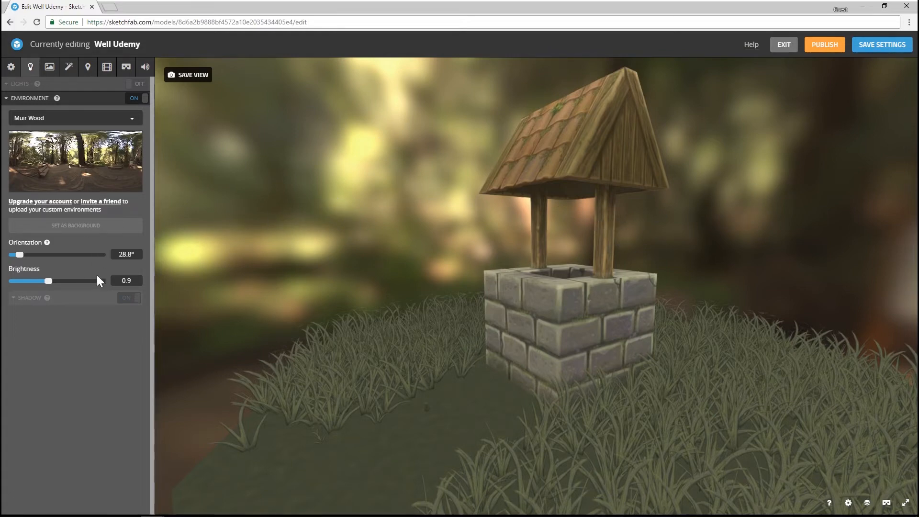
# Step: Set the Muir Wood environment's orientation to 20° and its brightness to 1
pyautogui.click(127, 254)
pyautogui.write('20')
pyautogui.press('Return')
pyautogui.moveTo(503, 124); pyautogui.dragTo(390, 288)
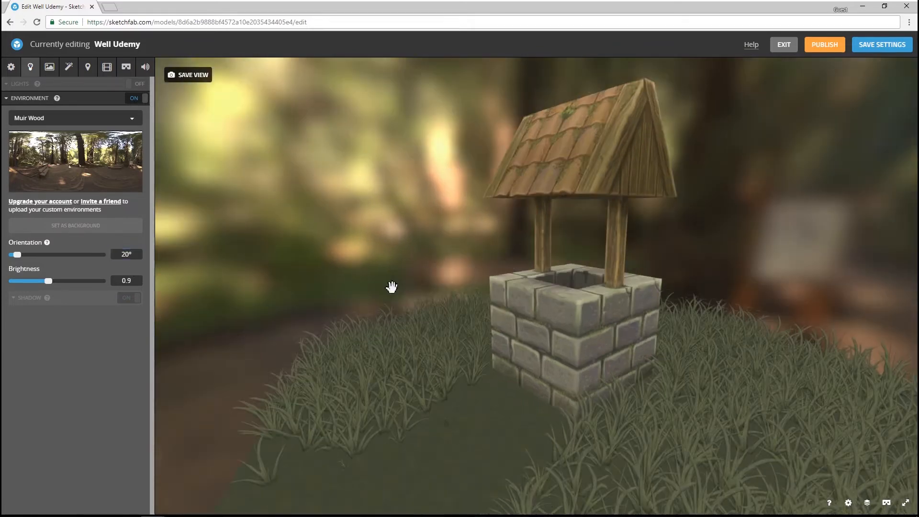
pyautogui.click(115, 281)
pyautogui.write('1')
pyautogui.click(403, 338)
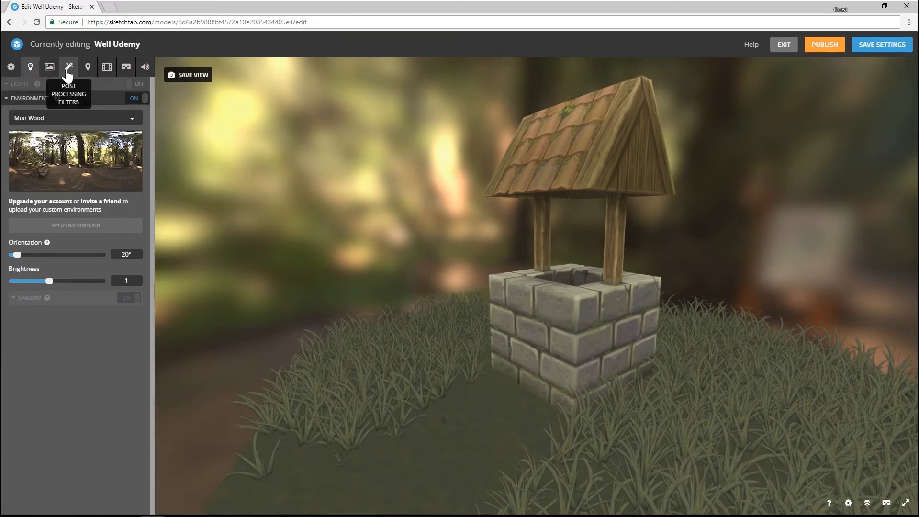
# Step: Turn off the Grain post-processing filter and view the well without it
pyautogui.click(68, 71)
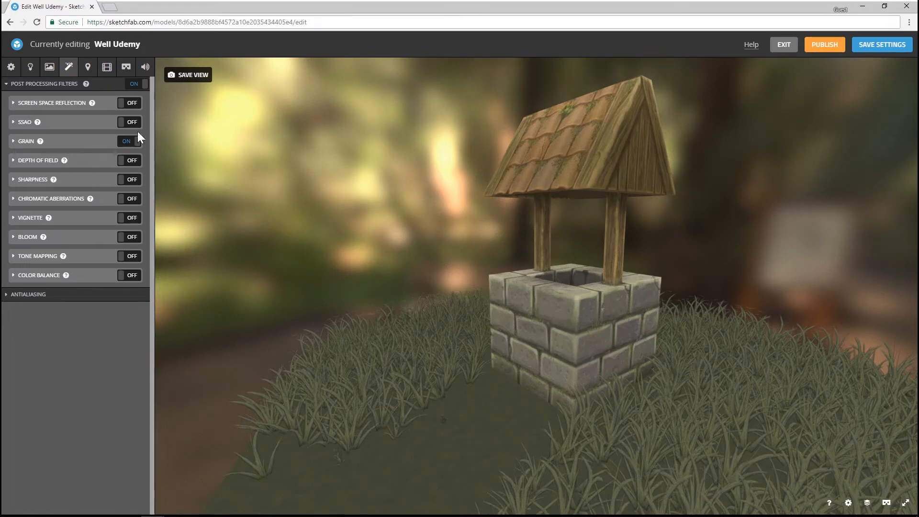
pyautogui.click(120, 143)
pyautogui.moveTo(364, 287)
pyautogui.mouseDown()
pyautogui.moveTo(386, 302)
pyautogui.moveTo(373, 291)
pyautogui.mouseUp()
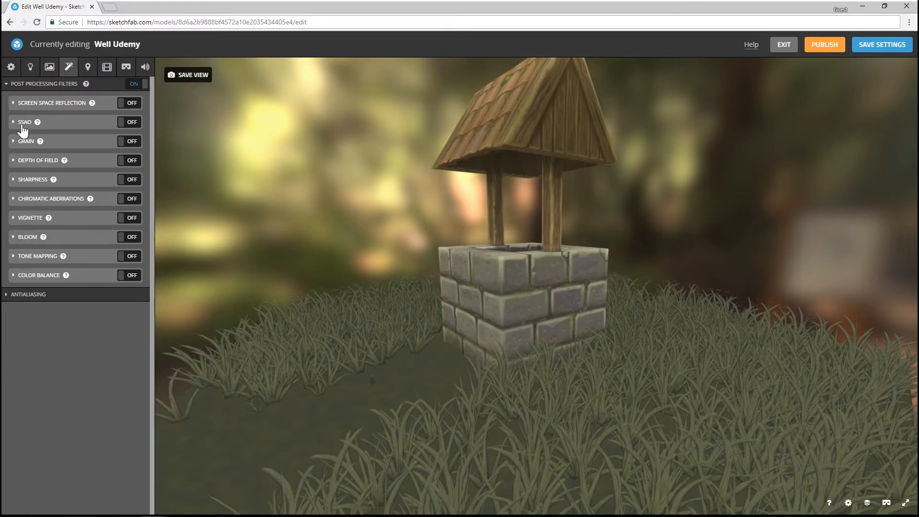
# Step: Enable the SSAO post-processing filter and set its radius to 40
pyautogui.click(131, 123)
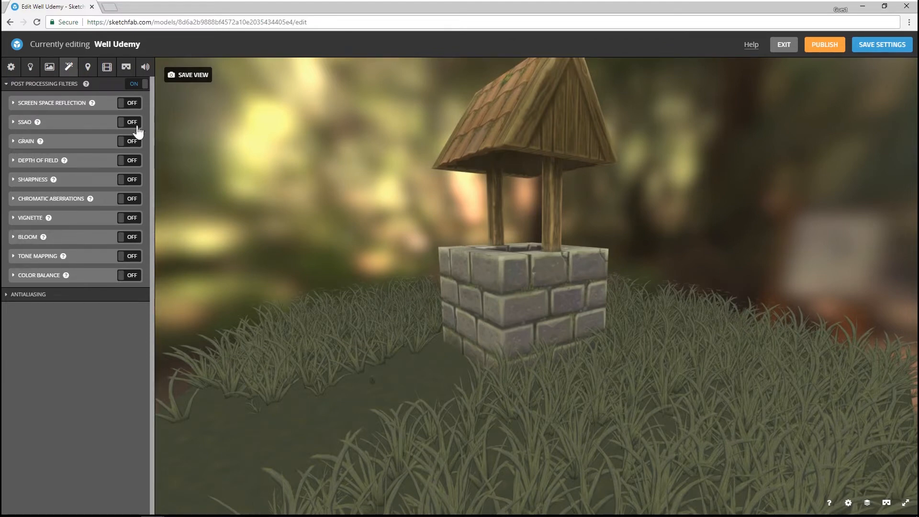
pyautogui.click(17, 126)
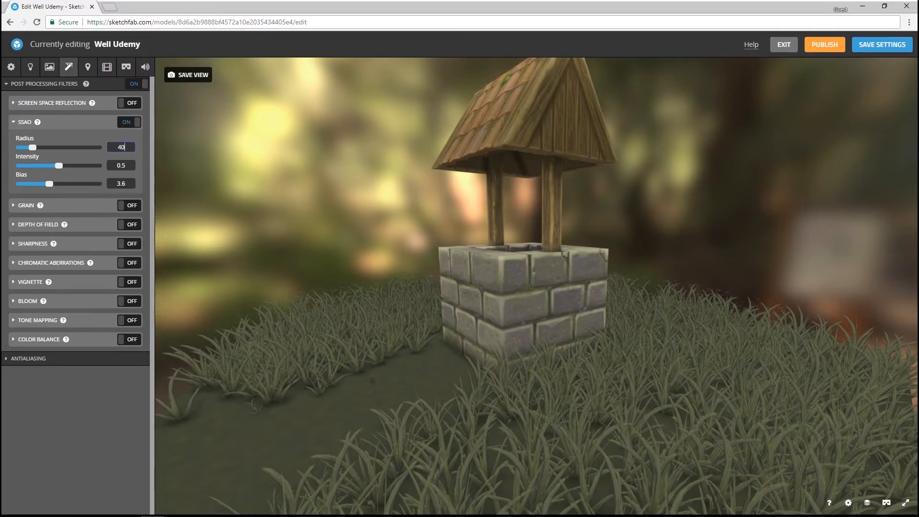
pyautogui.press('Return')
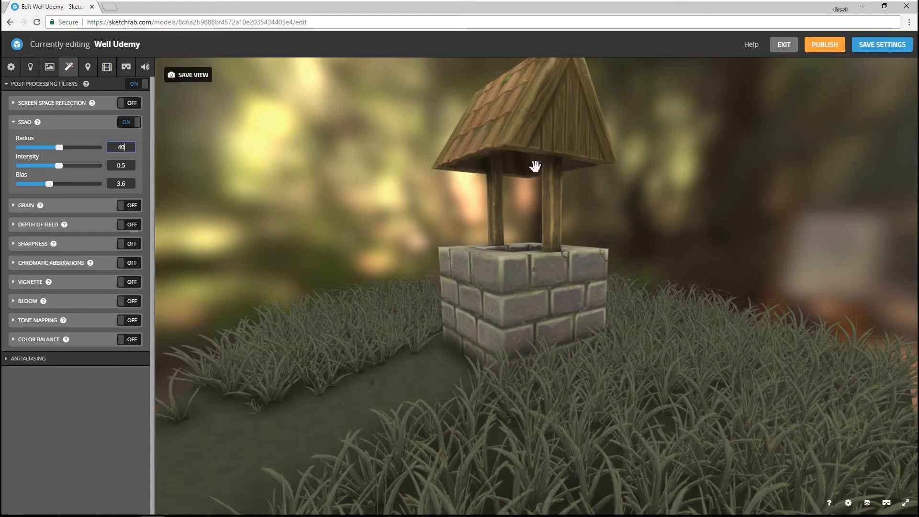
# Step: Set the SSAO filter's intensity to 0.2 and its bias to 4
pyautogui.write('0.2')
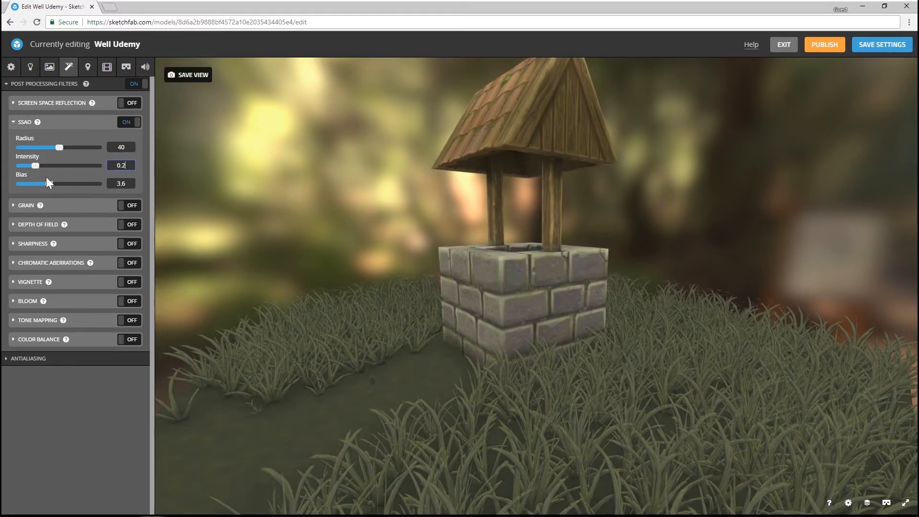
pyautogui.press('Tab')
pyautogui.write('4')
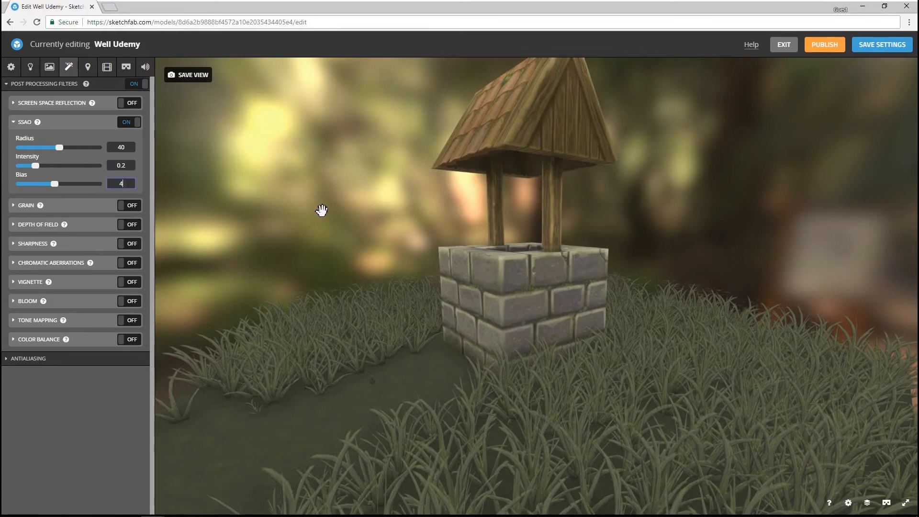
# Step: Compare the well with SSAO switched off and on, leave the filter enabled and collapse its settings
pyautogui.click(125, 123)
pyautogui.click(124, 124)
pyautogui.click(125, 124)
pyautogui.click(125, 124)
pyautogui.click(124, 124)
pyautogui.click(26, 123)
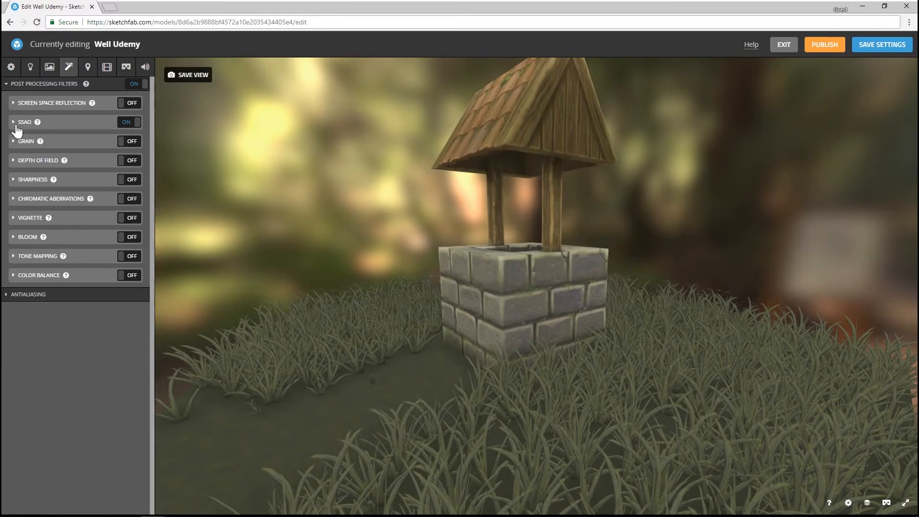
# Step: Enable the Depth of Field filter with a foreground blur of 25 and a background blur of 75
pyautogui.click(136, 161)
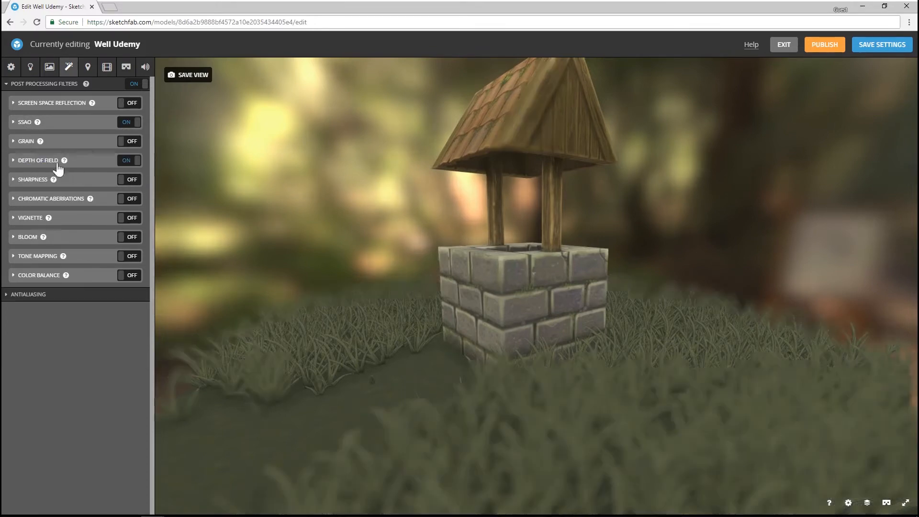
pyautogui.click(15, 162)
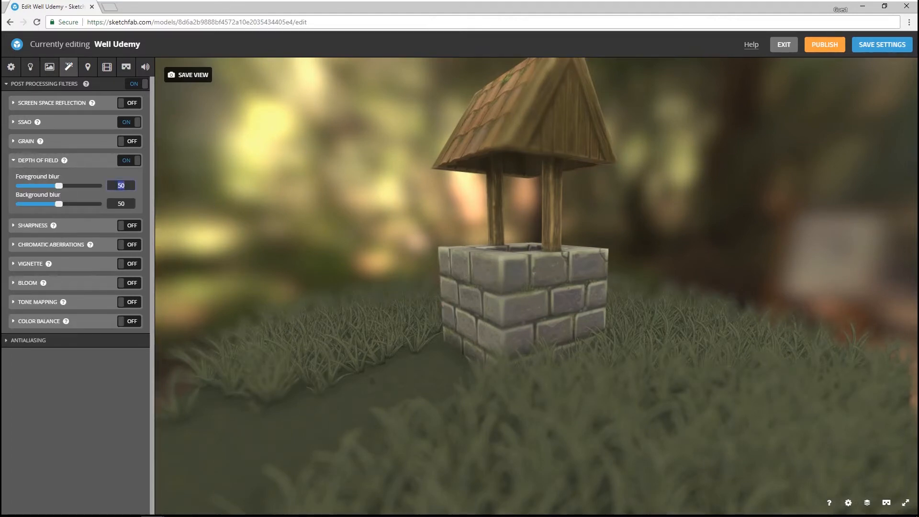
pyautogui.write('25')
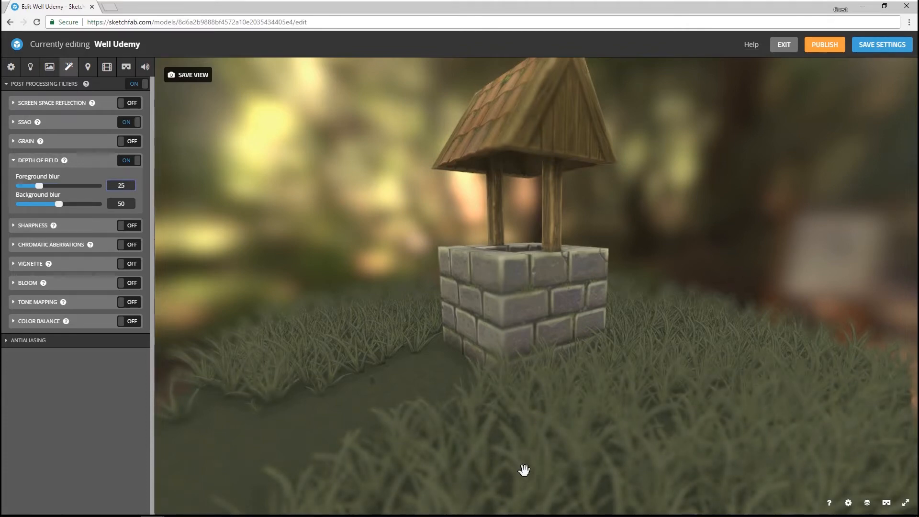
pyautogui.click(121, 204)
pyautogui.write('7')
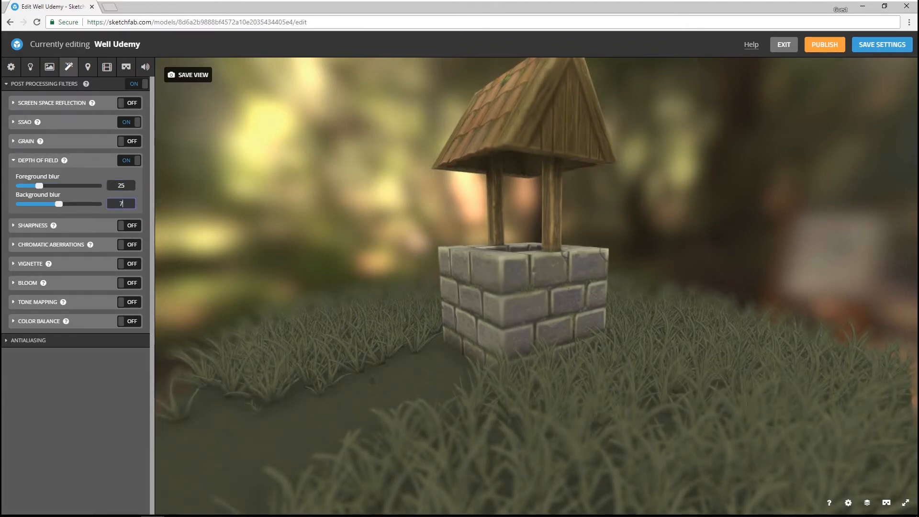
pyautogui.write('5')
# Step: Try depth of field focus points on the ground beside the well, the roof, the nearest grass and the distant ground
pyautogui.click(330, 337)
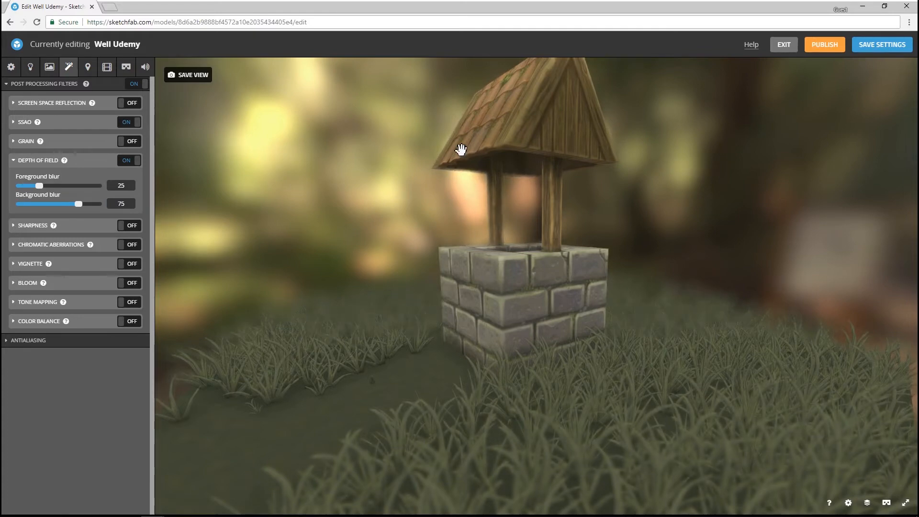
pyautogui.click(460, 150)
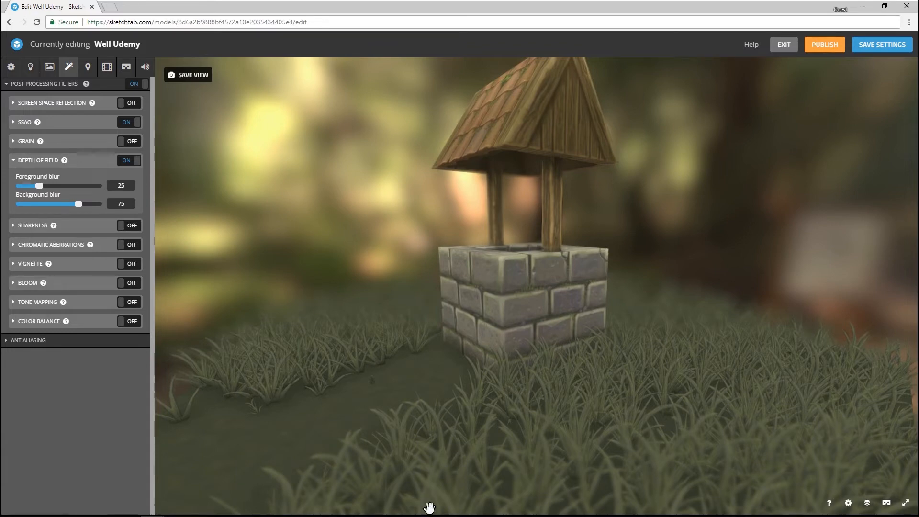
pyautogui.click(412, 484)
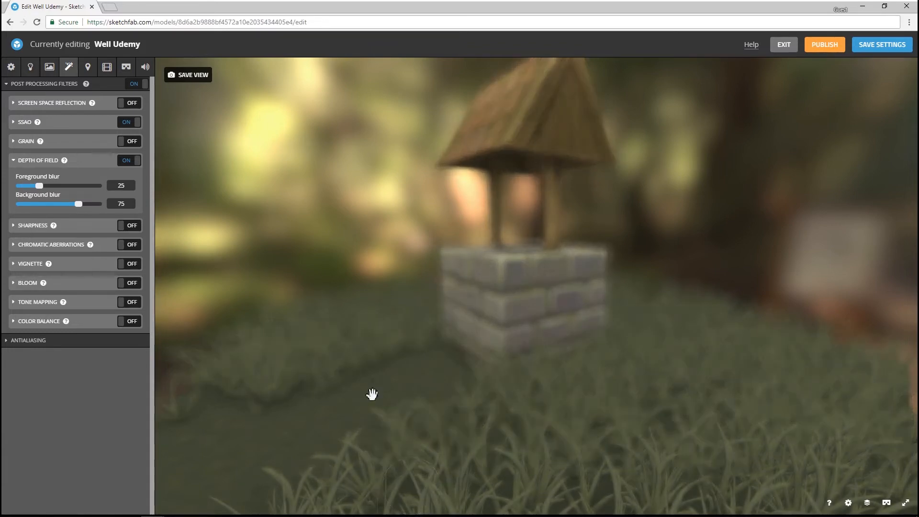
pyautogui.click(353, 288)
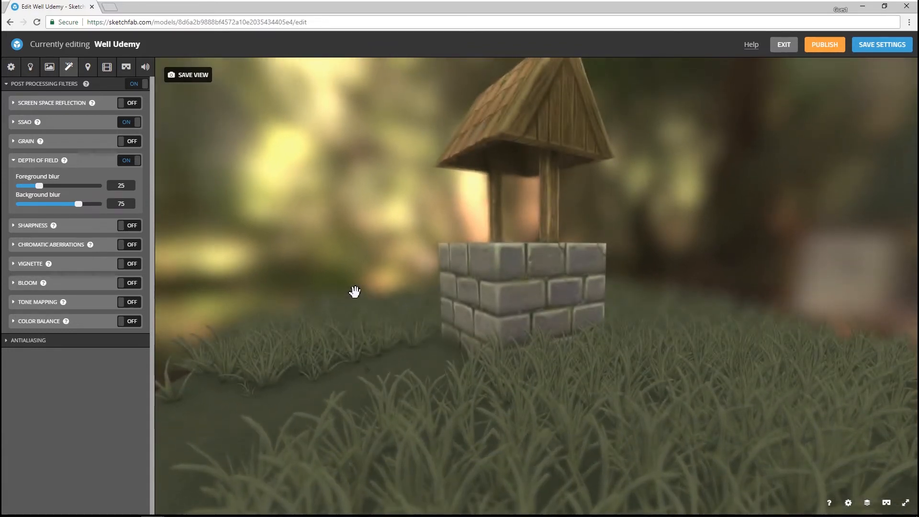
pyautogui.doubleClick(351, 315)
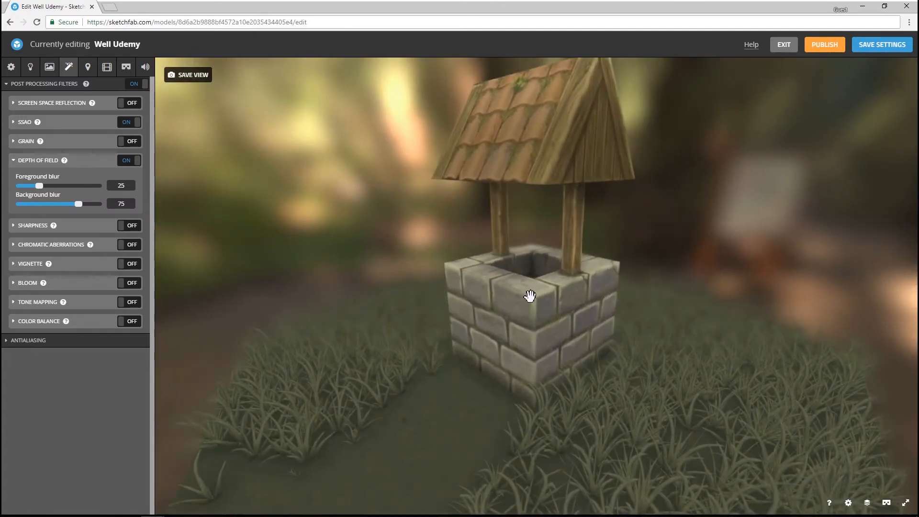
# Step: Try focusing on the well's stone wall and on several spots in the grass next to its base
pyautogui.moveTo(476, 367); pyautogui.dragTo(527, 288)
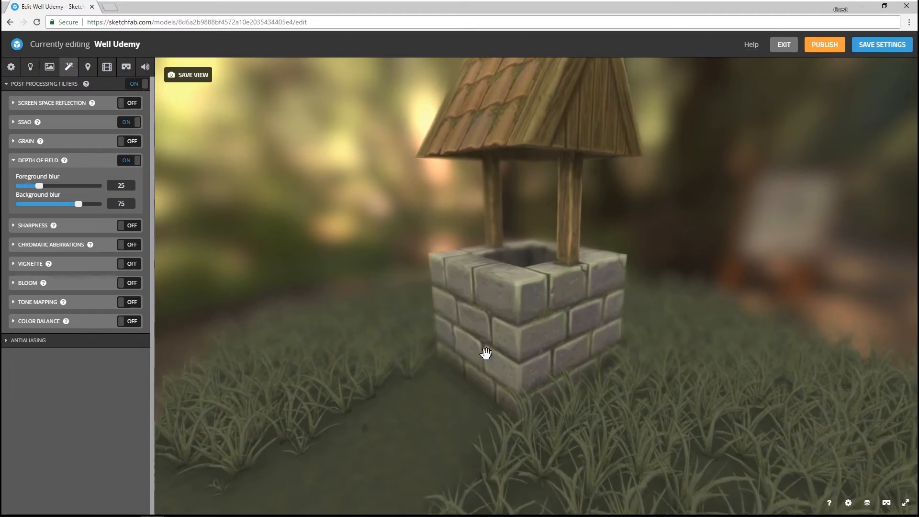
pyautogui.click(487, 353)
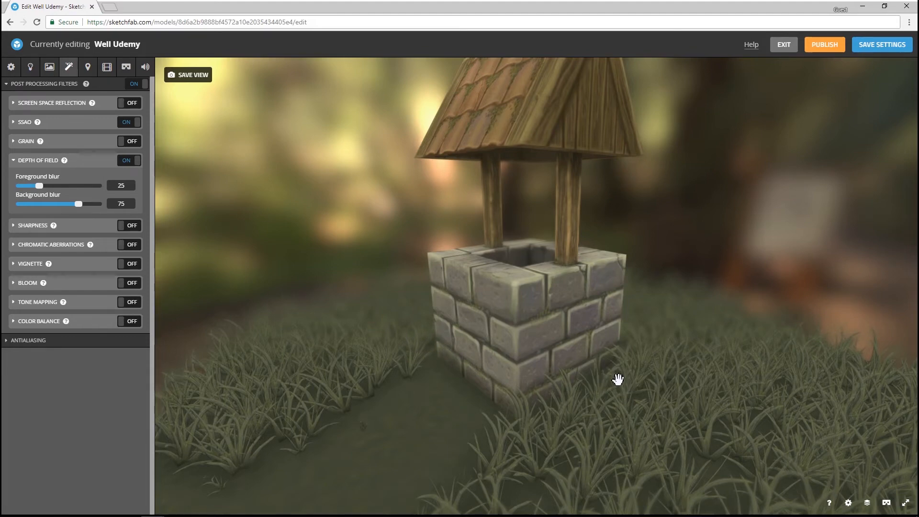
pyautogui.click(618, 379)
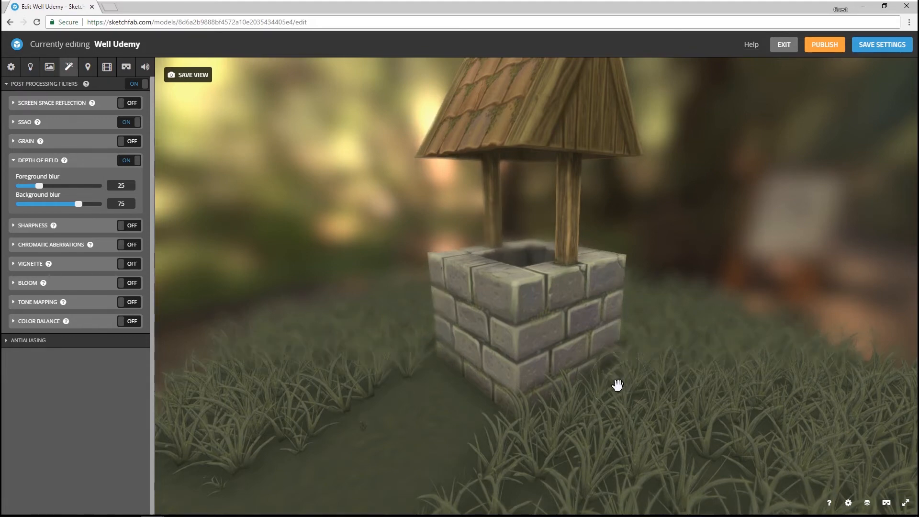
pyautogui.click(617, 392)
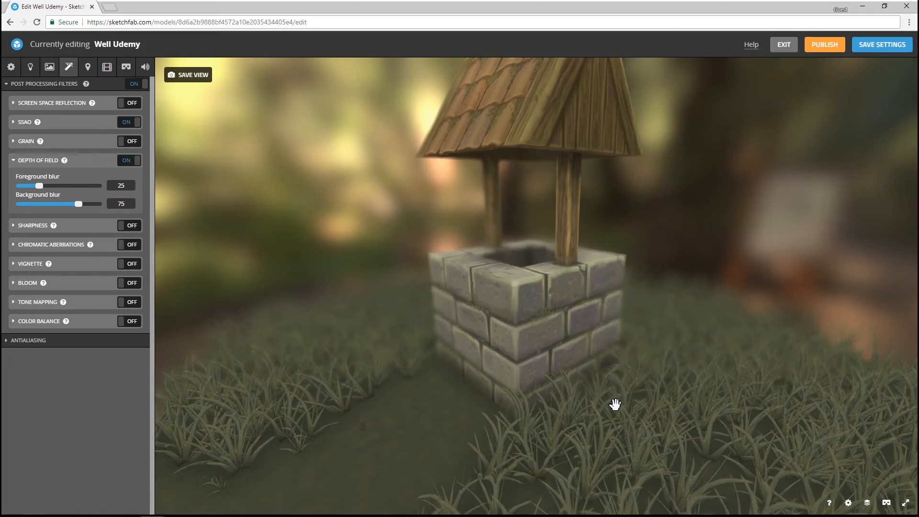
pyautogui.click(615, 404)
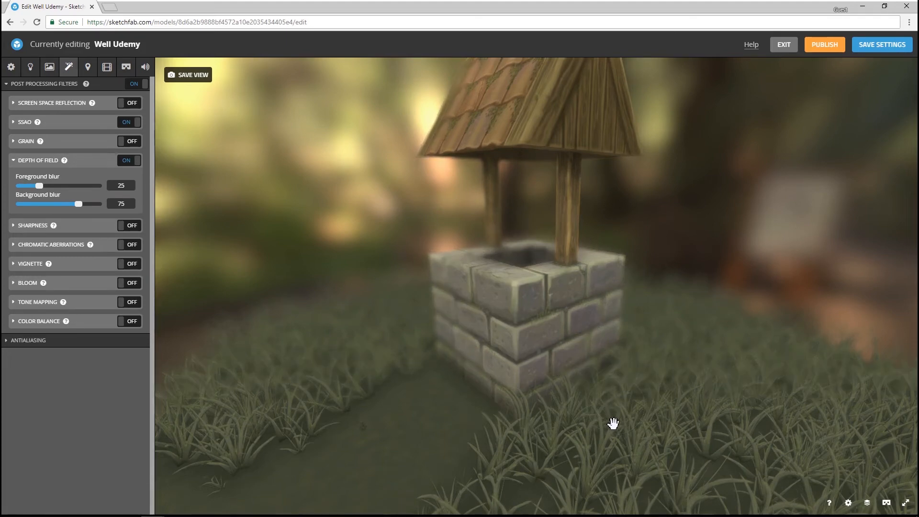
pyautogui.click(613, 424)
pyautogui.click(626, 392)
pyautogui.click(628, 383)
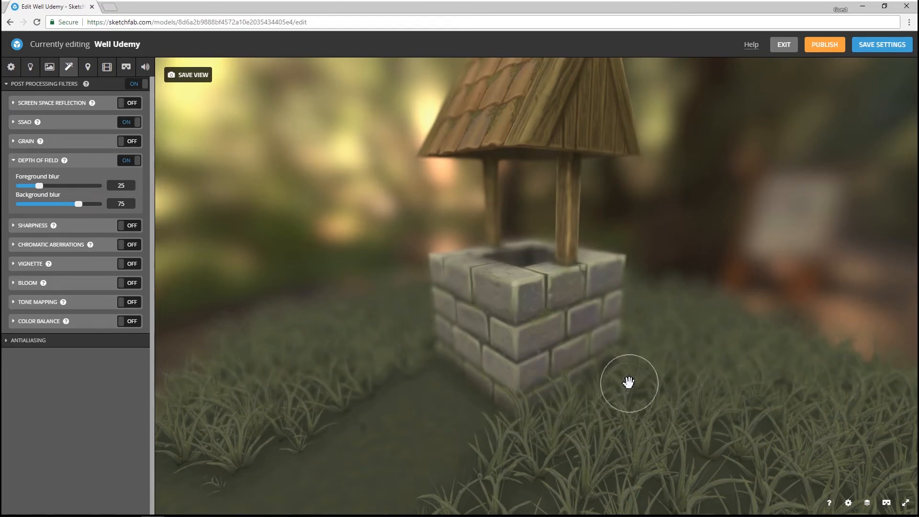
pyautogui.click(629, 375)
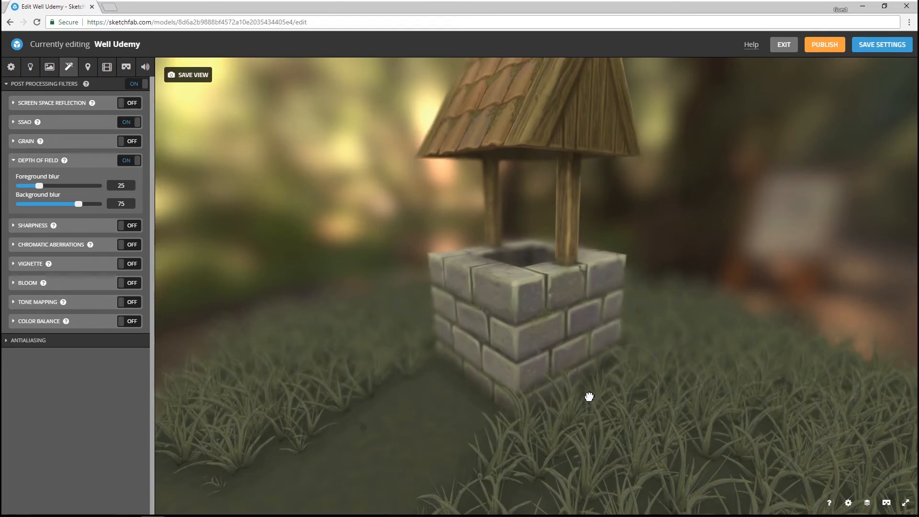
pyautogui.doubleClick(589, 394)
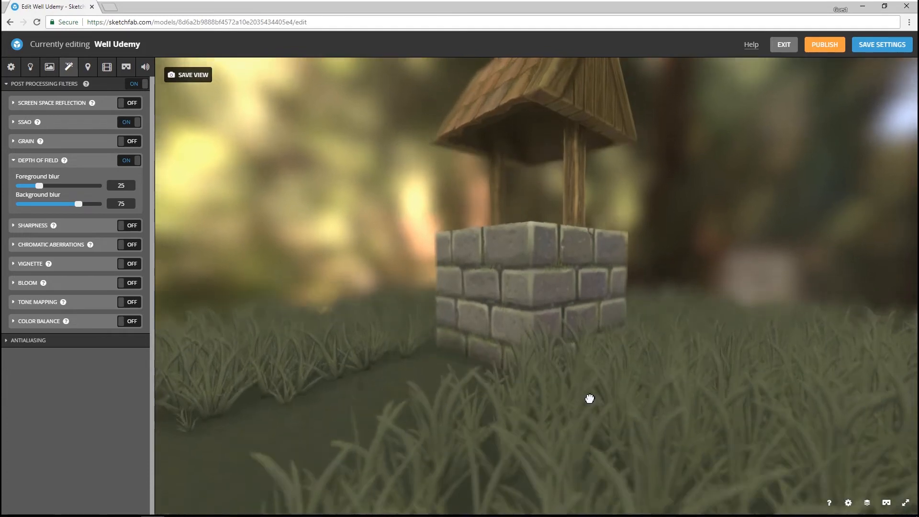
pyautogui.moveTo(611, 398); pyautogui.dragTo(580, 397)
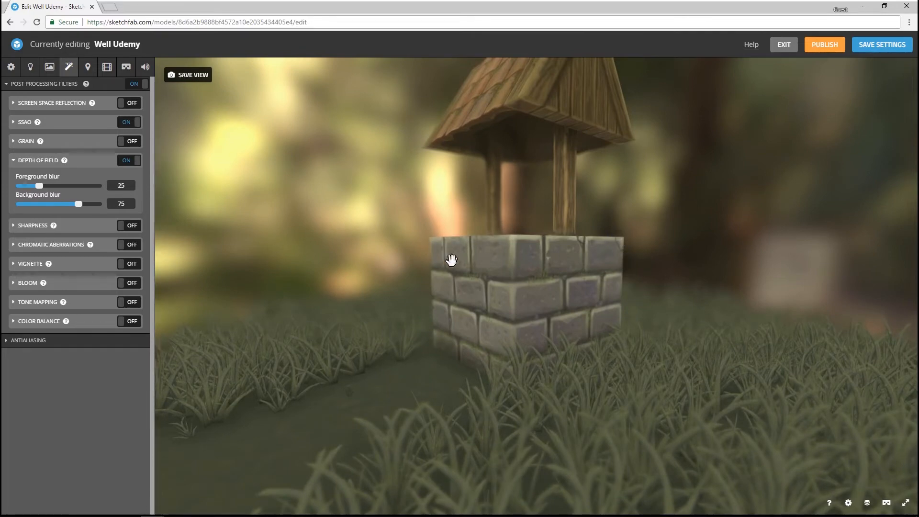
# Step: Focus the depth of field on the grass beside the well's base and save the thumbnail and initial camera view
pyautogui.click(590, 367)
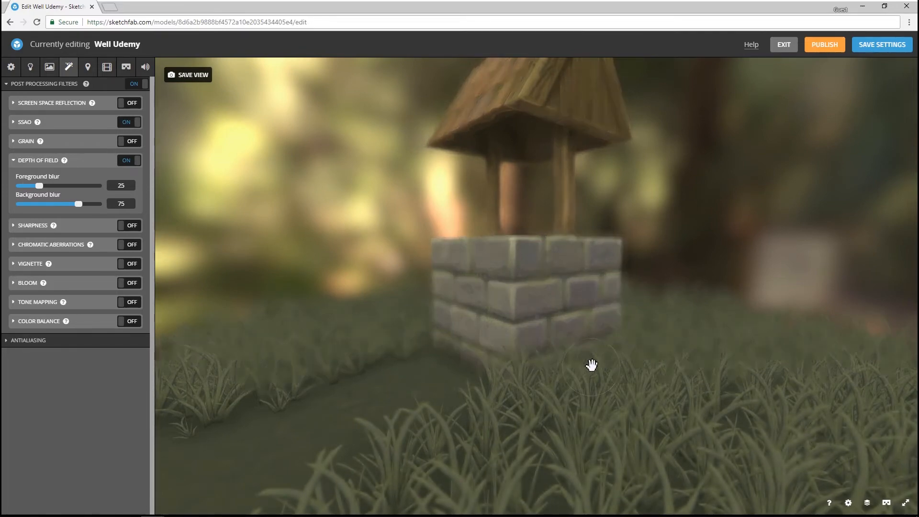
pyautogui.click(597, 357)
pyautogui.click(600, 353)
pyautogui.click(610, 348)
pyautogui.click(627, 348)
pyautogui.doubleClick(606, 351)
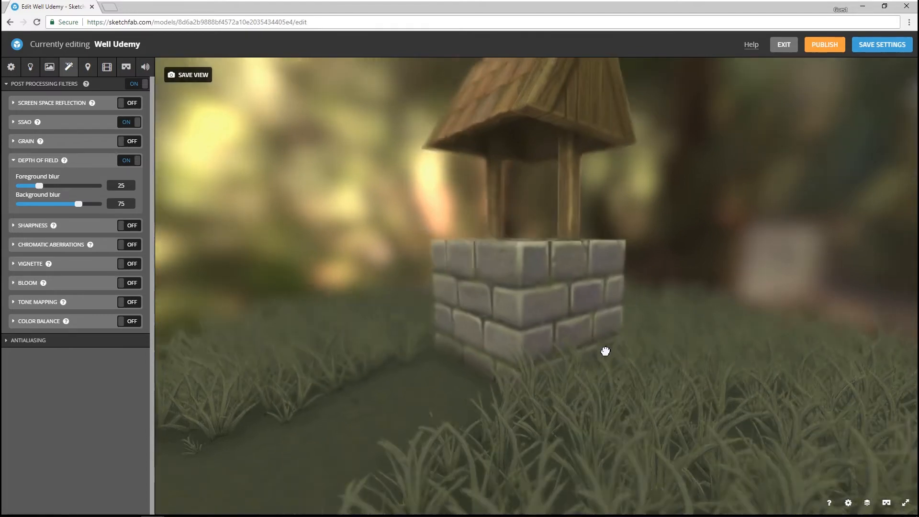
pyautogui.moveTo(603, 355); pyautogui.dragTo(633, 353)
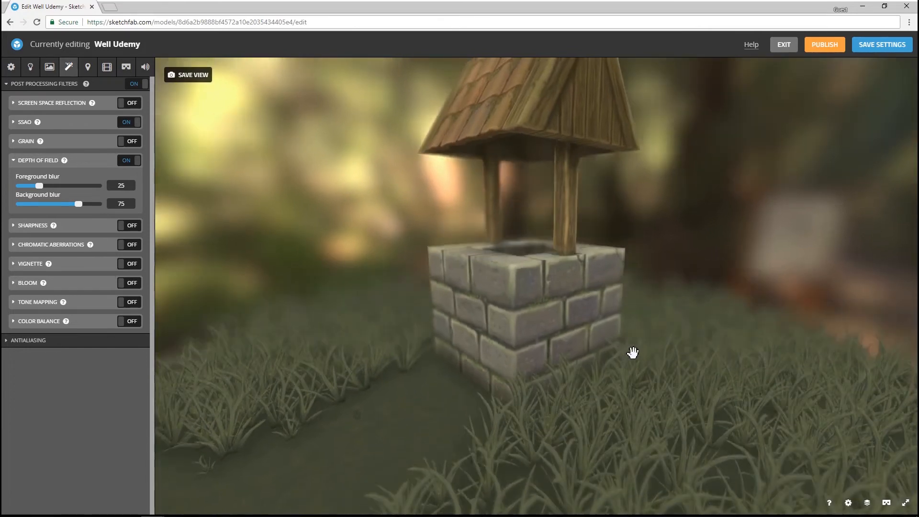
pyautogui.click(626, 362)
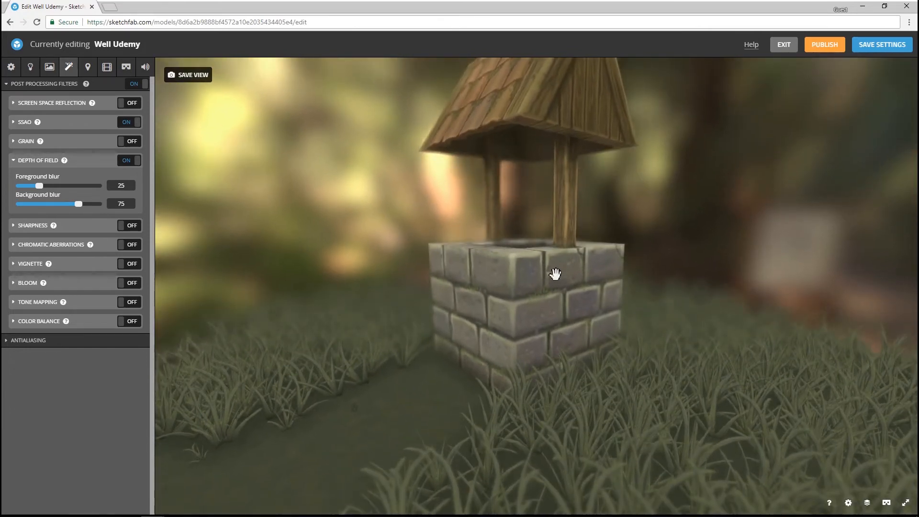
pyautogui.doubleClick(626, 353)
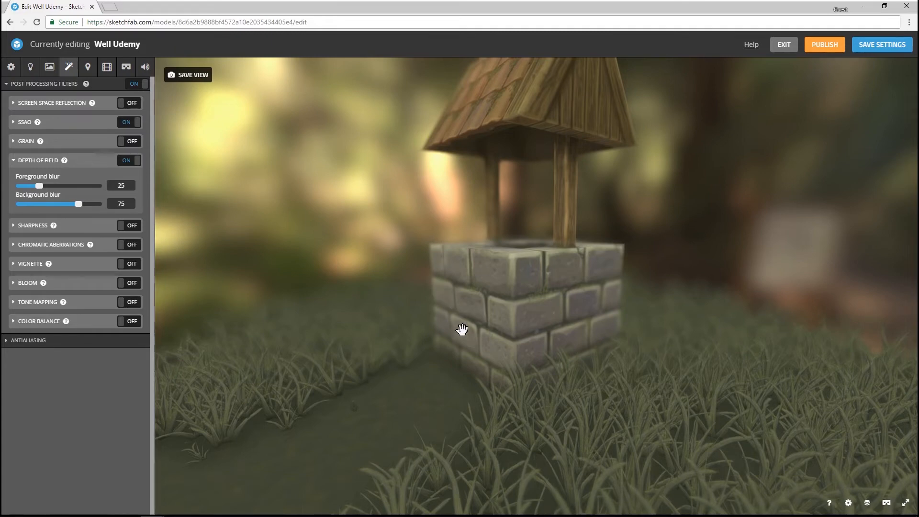
pyautogui.click(209, 86)
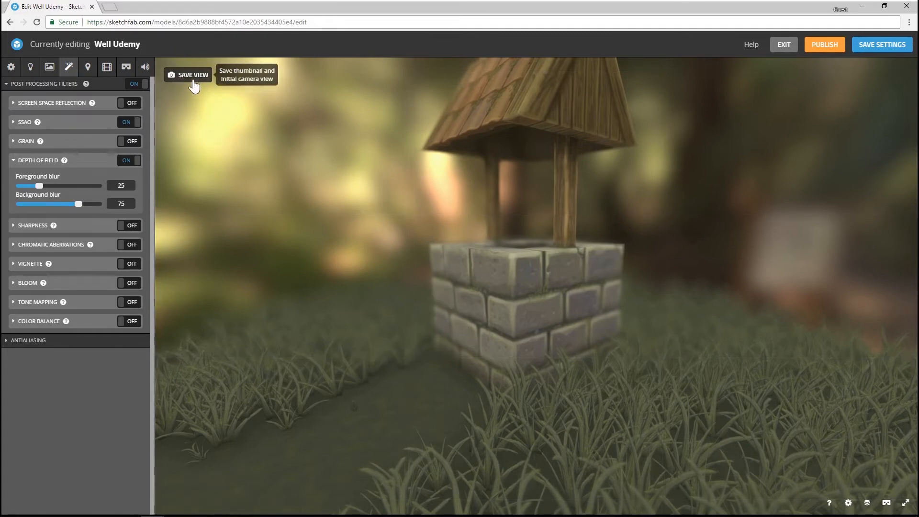
pyautogui.click(194, 76)
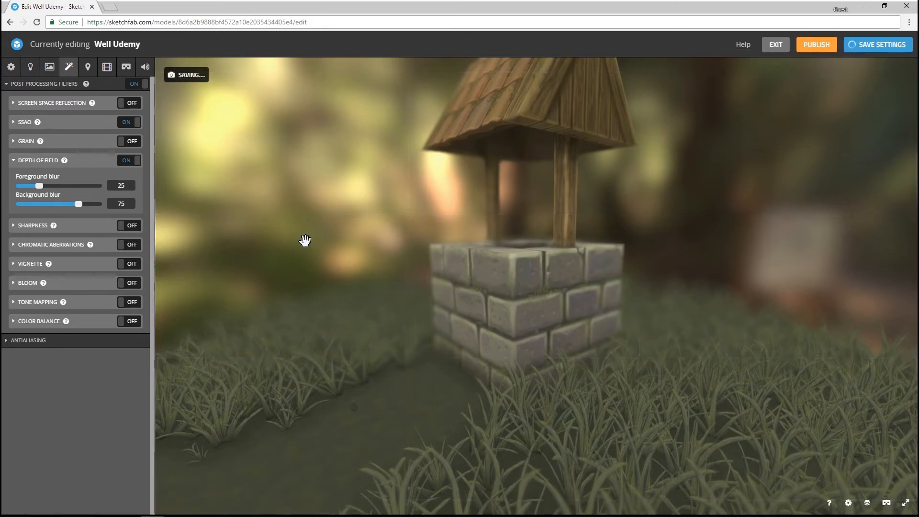
# Step: Reframe the whole well, then review the viewer help's navigation basics and complete list of controls and close it
pyautogui.moveTo(305, 240); pyautogui.dragTo(274, 183)
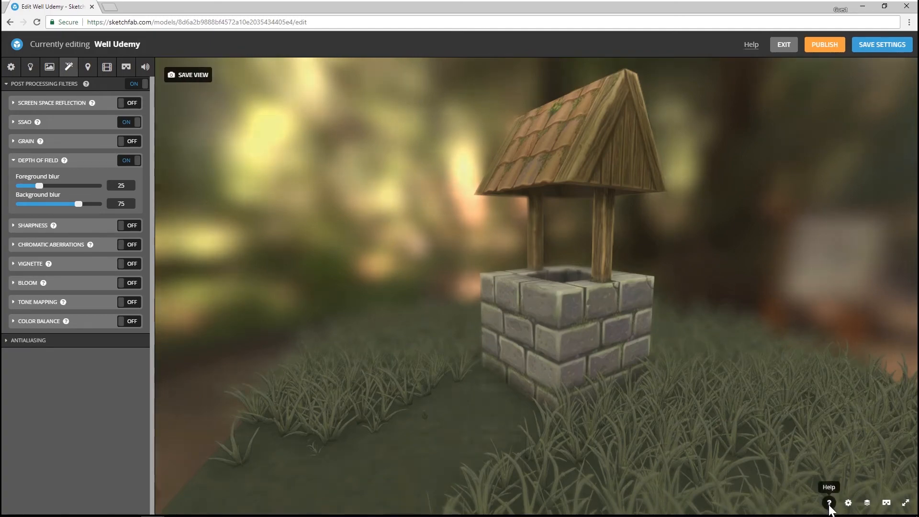
pyautogui.click(829, 503)
pyautogui.click(500, 77)
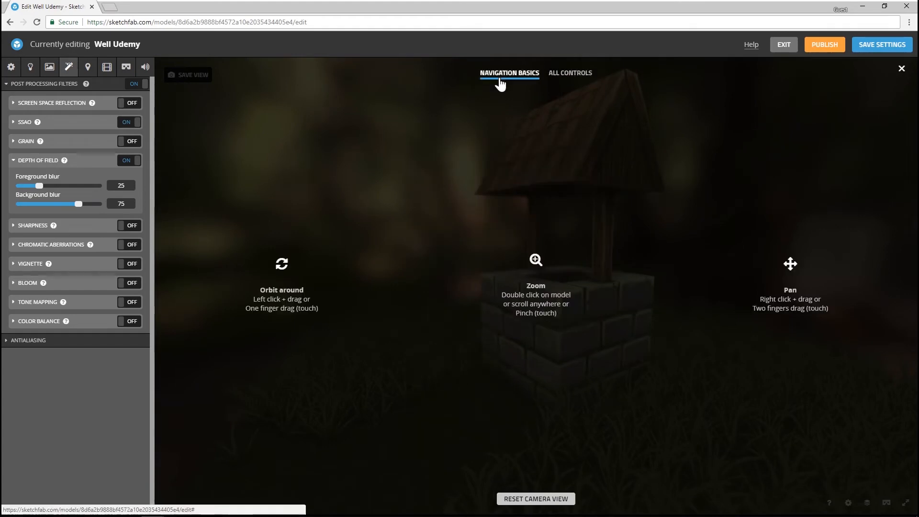
pyautogui.click(553, 73)
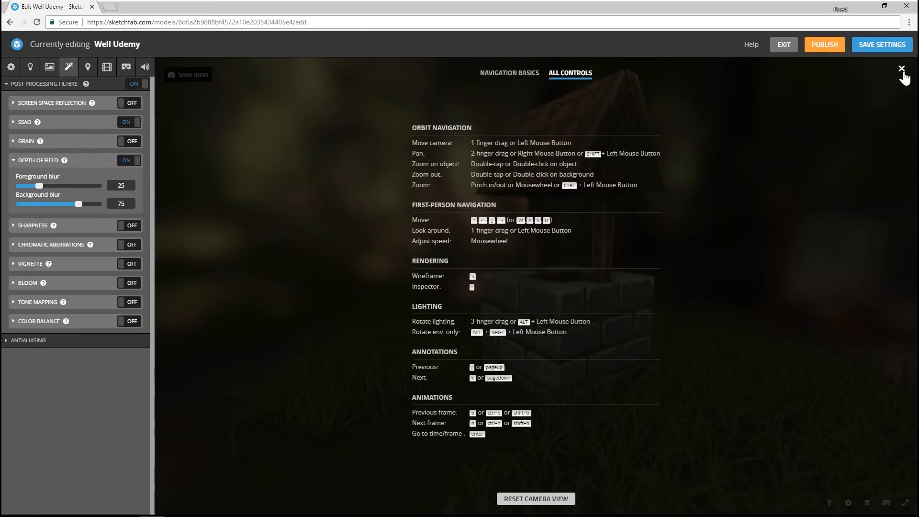
pyautogui.click(901, 69)
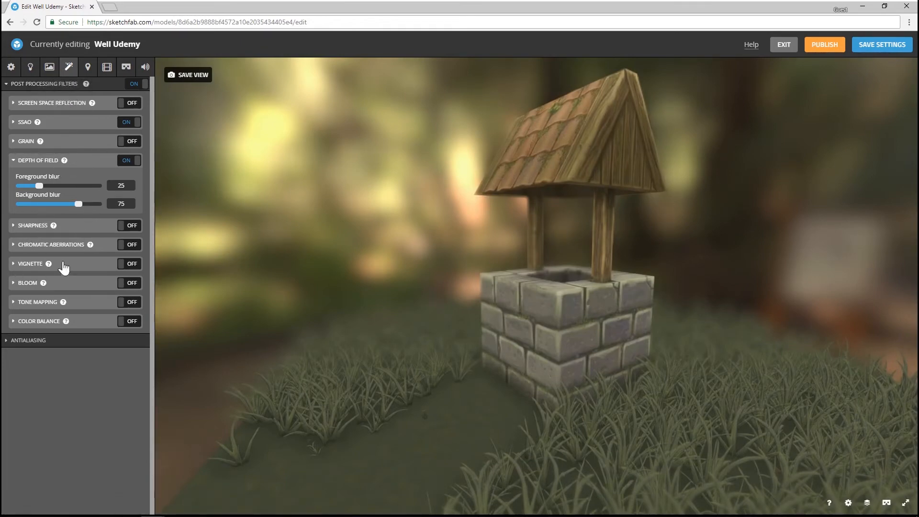
# Step: Enable the Vignette filter and set its amount to 53.333 and its hardness to 50
pyautogui.click(14, 264)
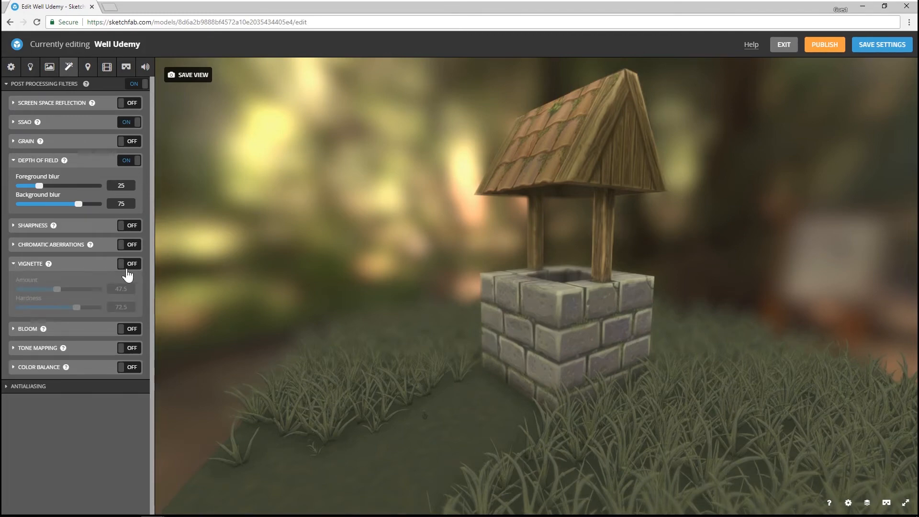
pyautogui.click(129, 267)
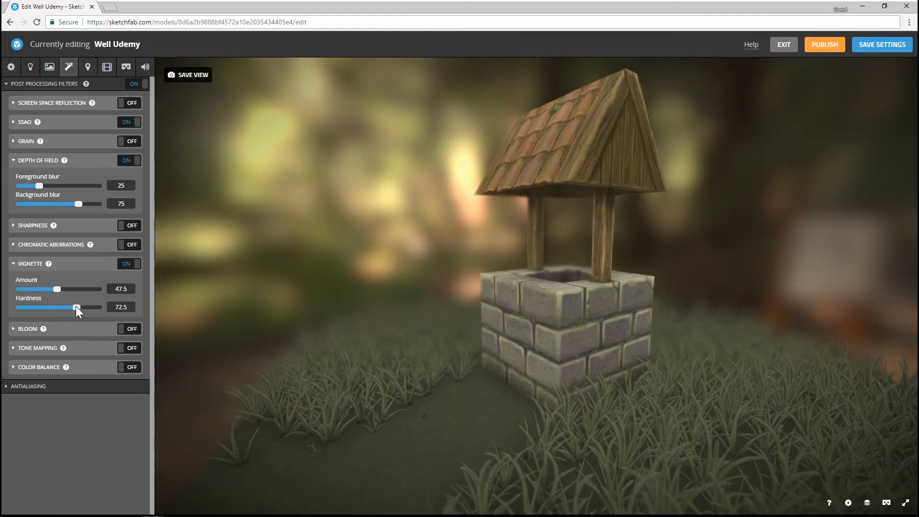
pyautogui.moveTo(76, 307)
pyautogui.mouseDown()
pyautogui.moveTo(25, 307)
pyautogui.moveTo(110, 312)
pyautogui.moveTo(44, 317)
pyautogui.moveTo(59, 317)
pyautogui.moveTo(56, 297)
pyautogui.moveTo(99, 291)
pyautogui.moveTo(53, 296)
pyautogui.moveTo(61, 298)
pyautogui.mouseUp()
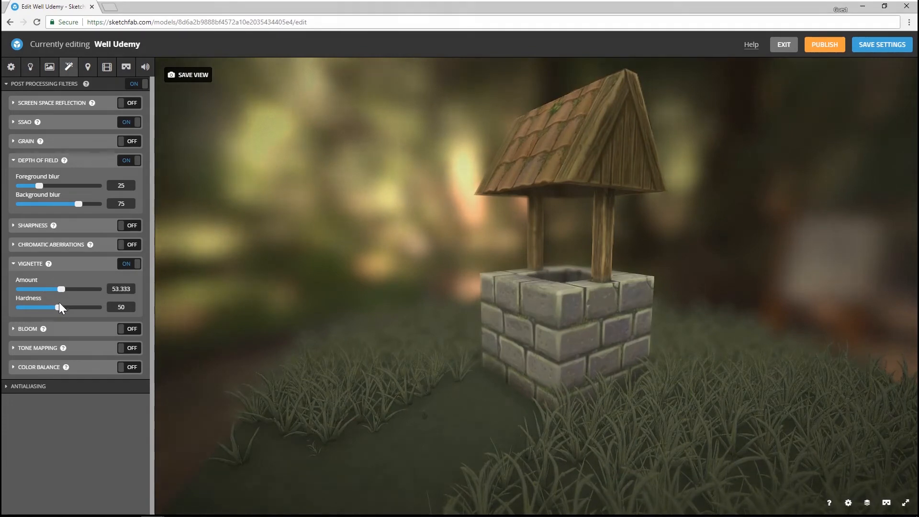
# Step: Set the Vignette hardness to 61.111 and collapse the Vignette and Depth of Field settings
pyautogui.click(67, 308)
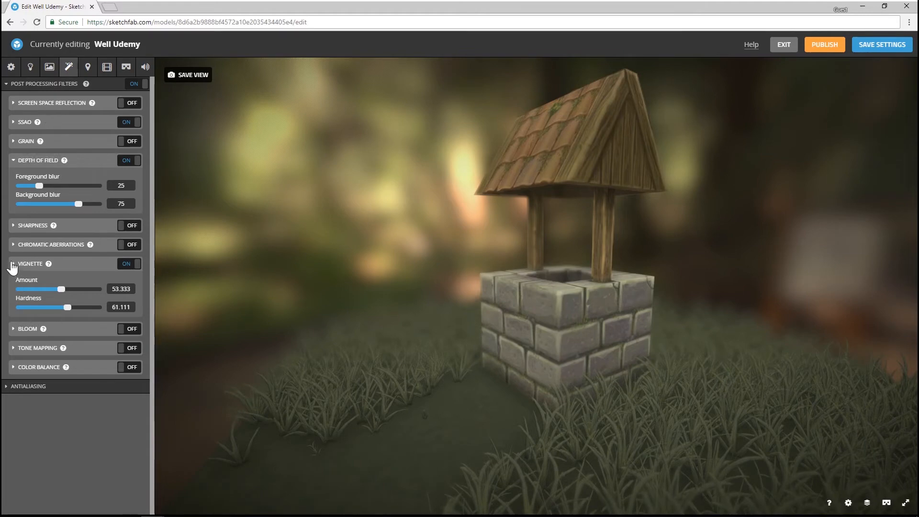
pyautogui.click(12, 264)
pyautogui.click(13, 162)
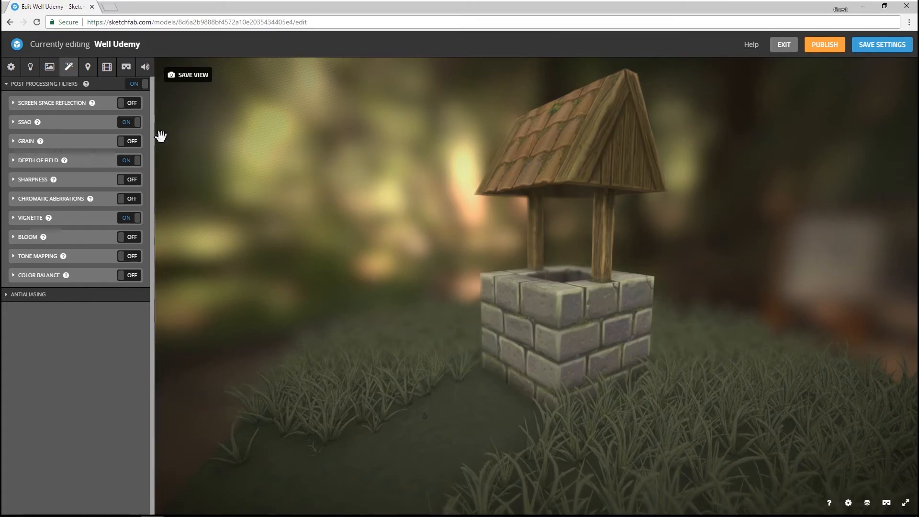
# Step: Add an annotation on the bare ground before the well, titled "Overview well" with the description "Look my first model"
pyautogui.click(87, 68)
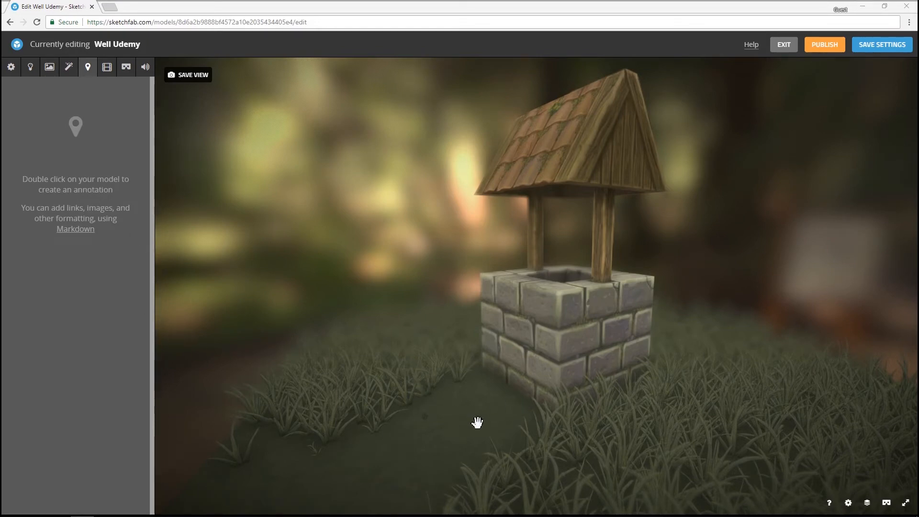
pyautogui.click(484, 405)
pyautogui.doubleClick(484, 405)
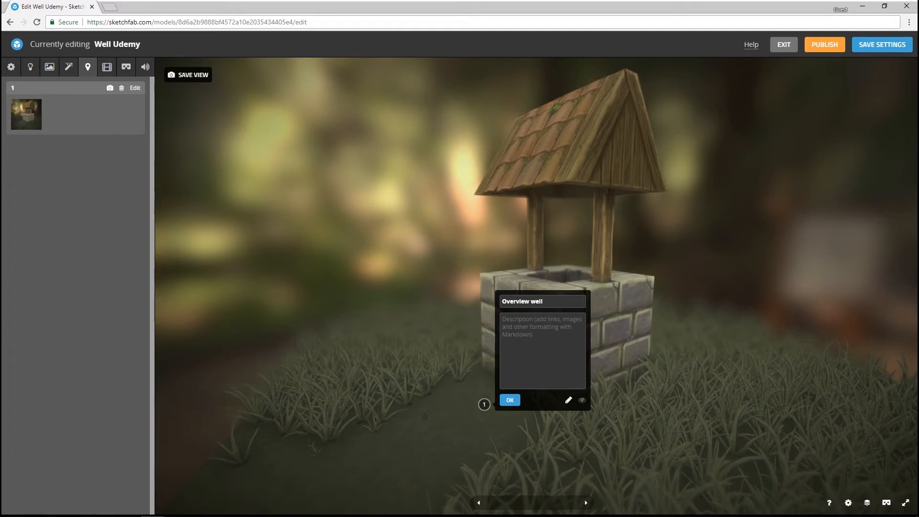
pyautogui.write('Look my first model')
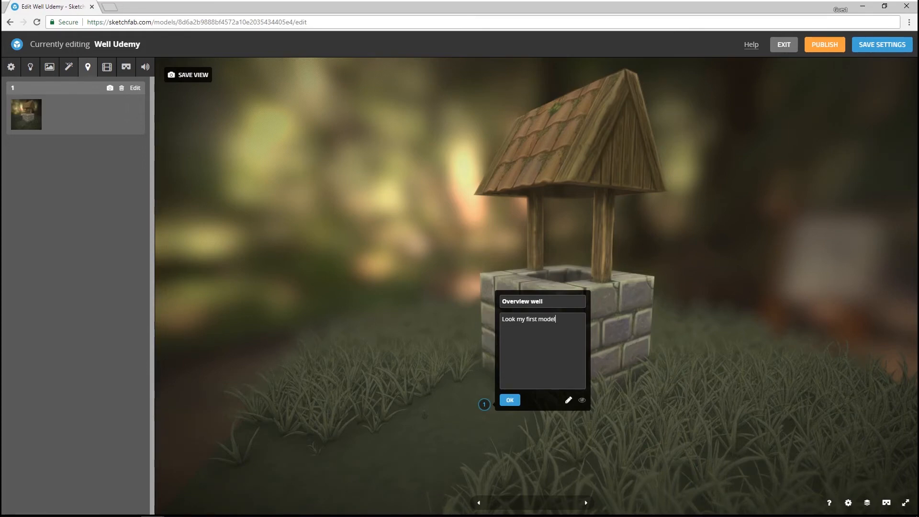
pyautogui.click(508, 399)
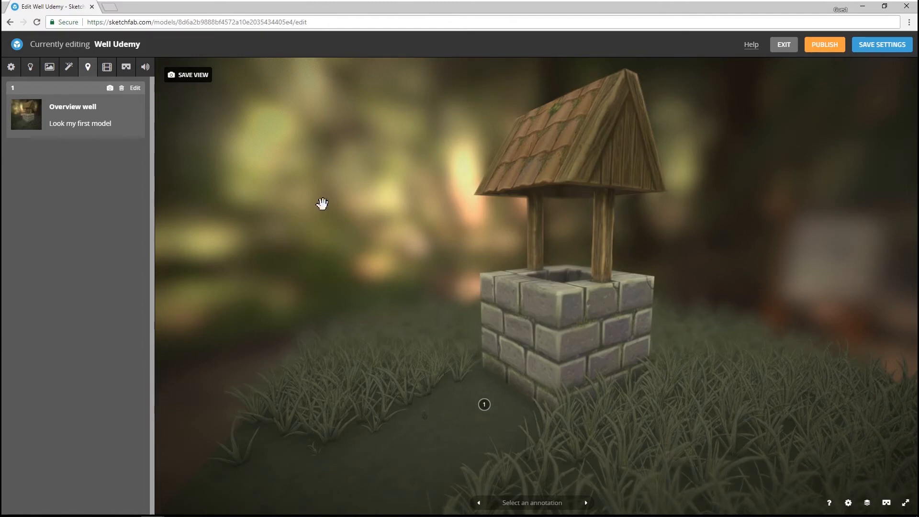
# Step: Check the Overview well annotation by orbiting away from its view and recalling it from the annotation list
pyautogui.moveTo(560, 330); pyautogui.dragTo(507, 381)
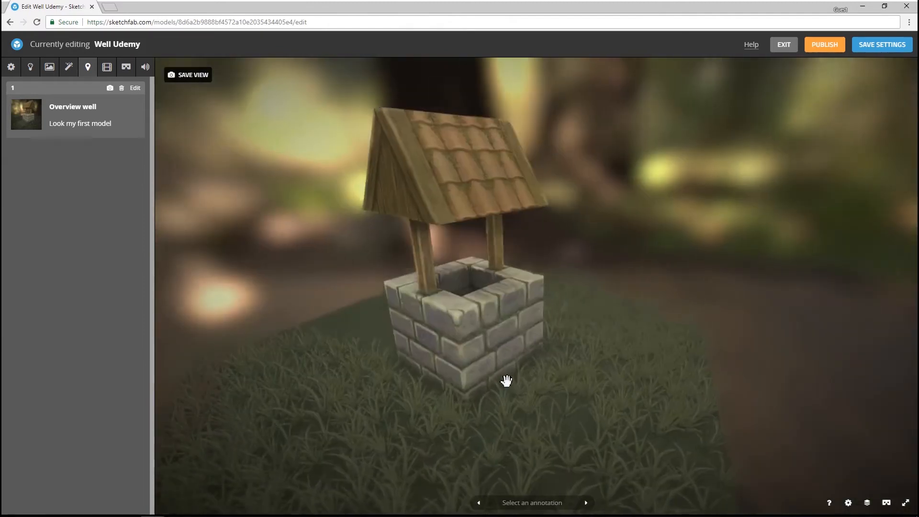
pyautogui.moveTo(484, 304)
pyautogui.mouseDown()
pyautogui.moveTo(504, 311)
pyautogui.moveTo(482, 332)
pyautogui.mouseUp()
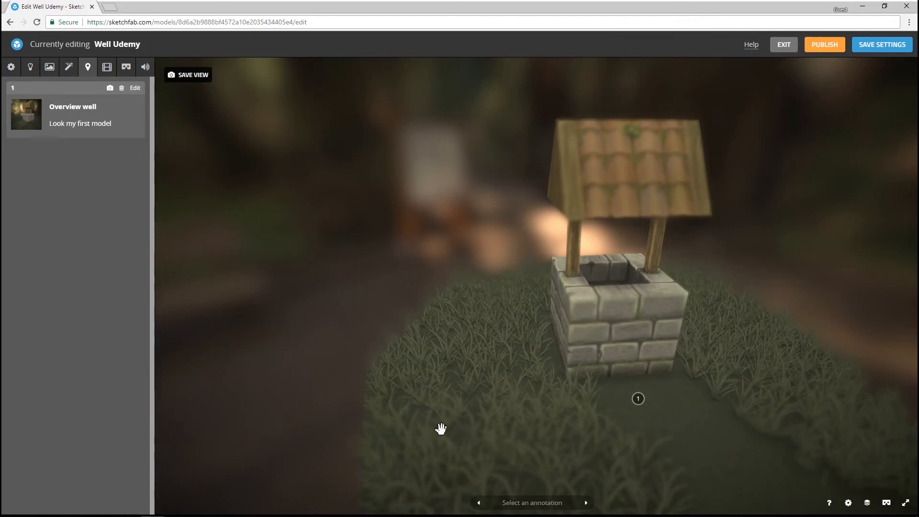
pyautogui.click(41, 122)
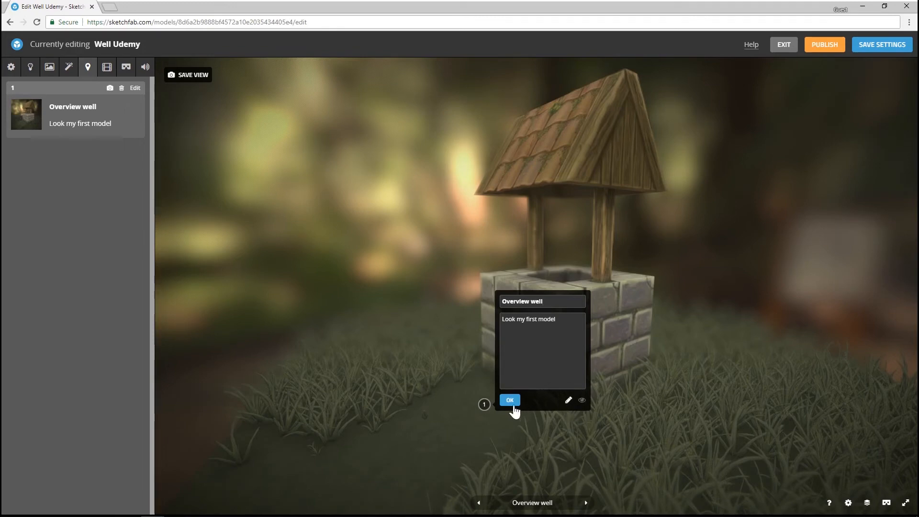
pyautogui.click(510, 401)
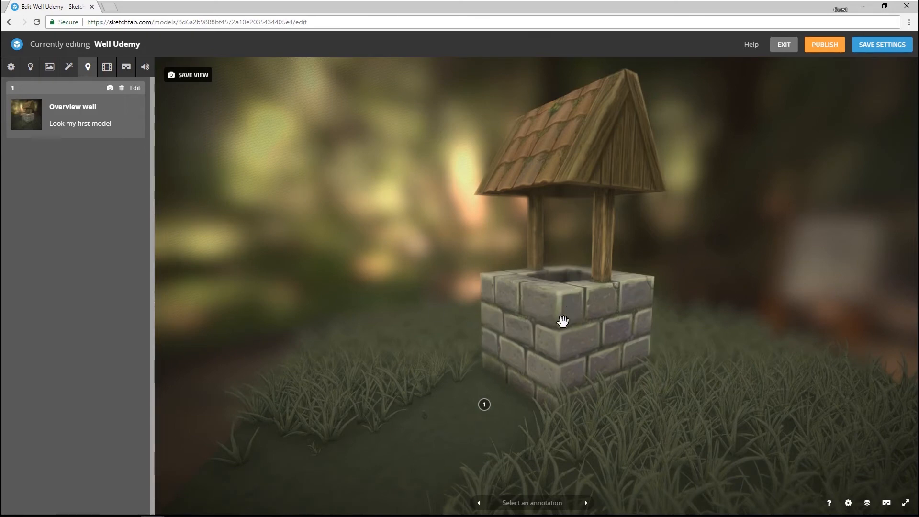
# Step: Add an annotation on the foreground grass in a low close-up view, titled "Grass" with the description "It's green"
pyautogui.moveTo(369, 369); pyautogui.dragTo(507, 369)
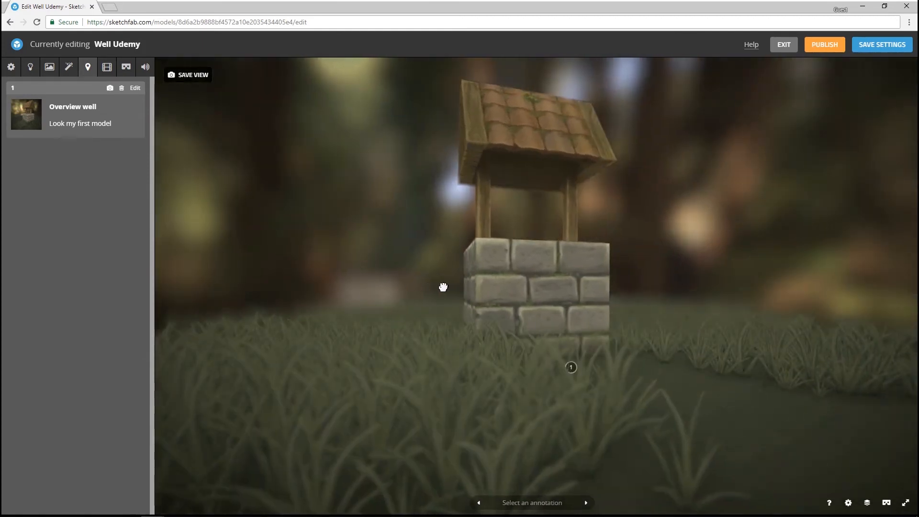
pyautogui.moveTo(443, 287)
pyautogui.mouseDown()
pyautogui.moveTo(458, 288)
pyautogui.moveTo(431, 289)
pyautogui.mouseUp()
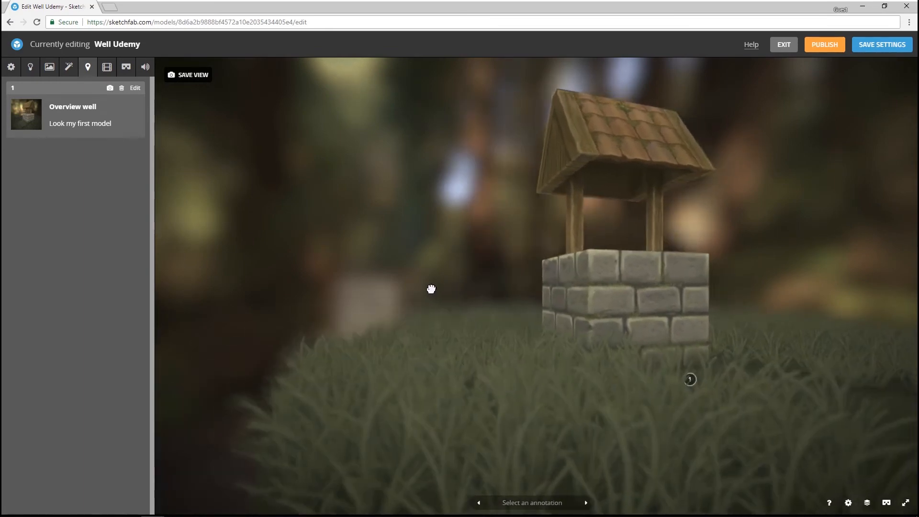
pyautogui.scroll(1, 462, 359)
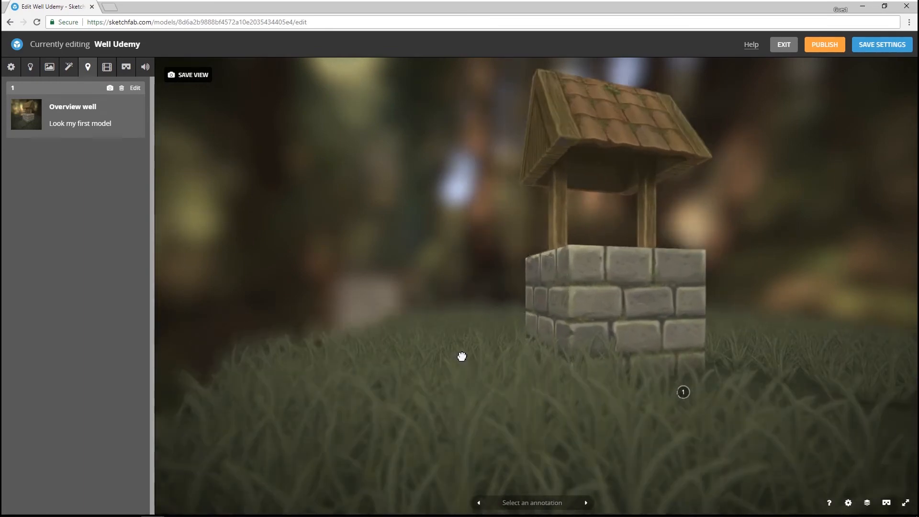
pyautogui.scroll(3, 462, 356)
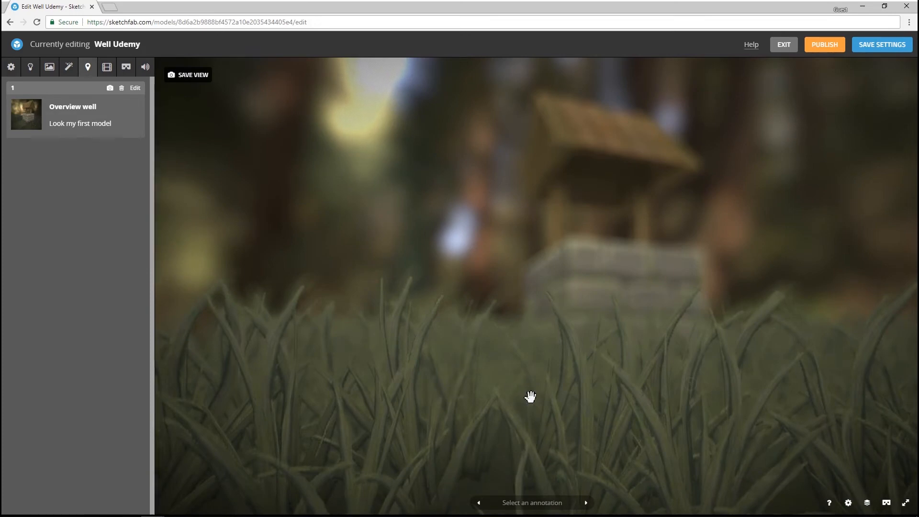
pyautogui.doubleClick(582, 407)
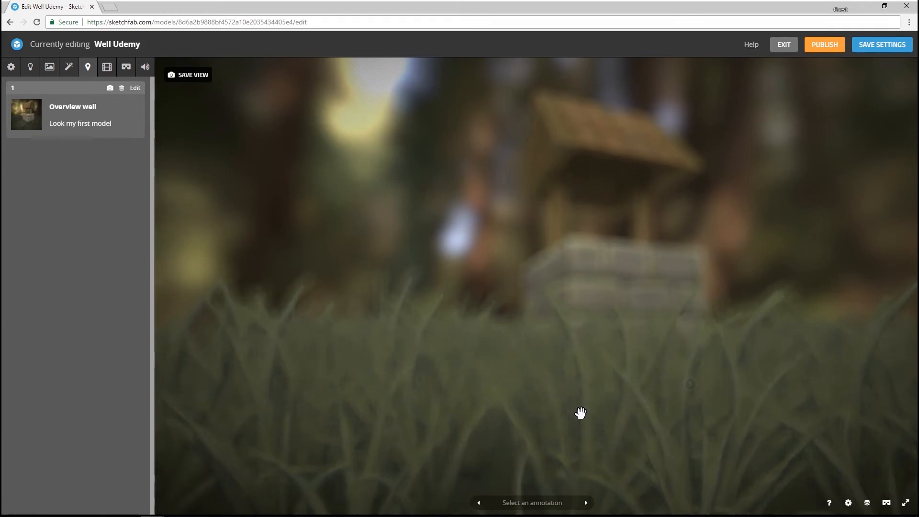
pyautogui.doubleClick(580, 412)
pyautogui.click(390, 441)
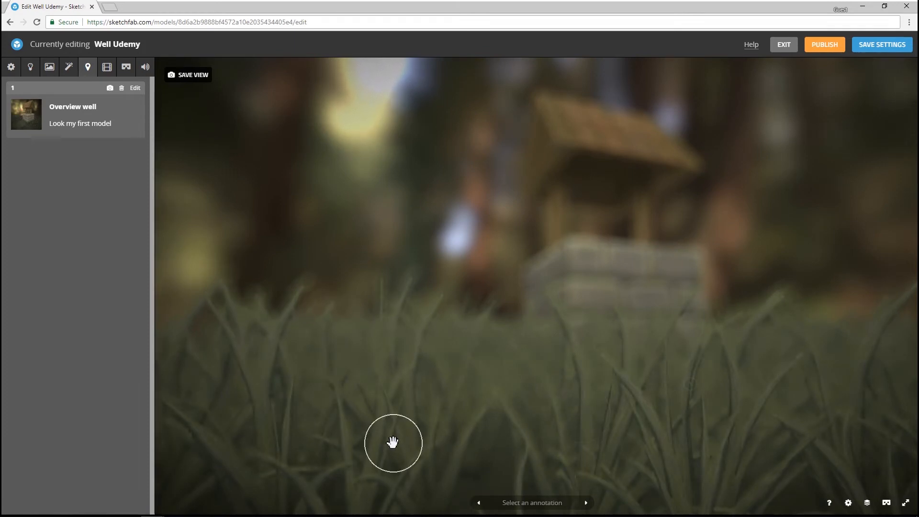
pyautogui.click(558, 418)
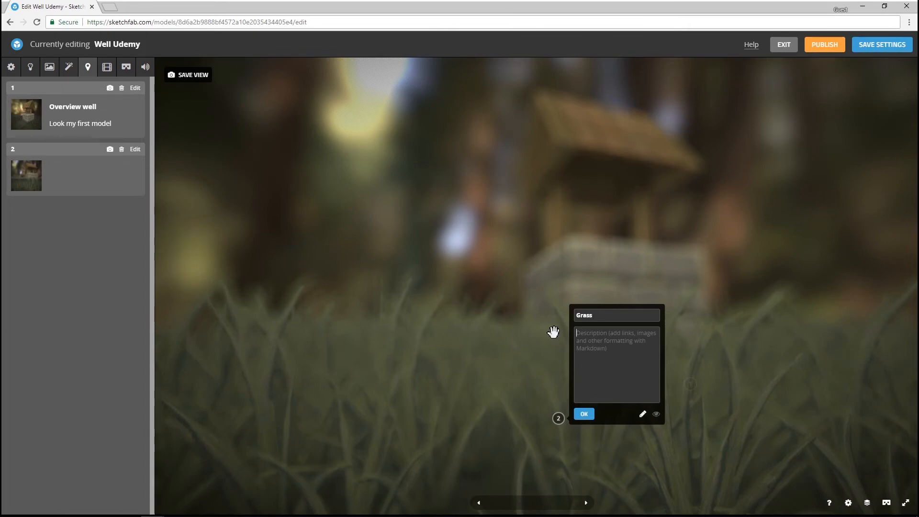
pyautogui.write('I')
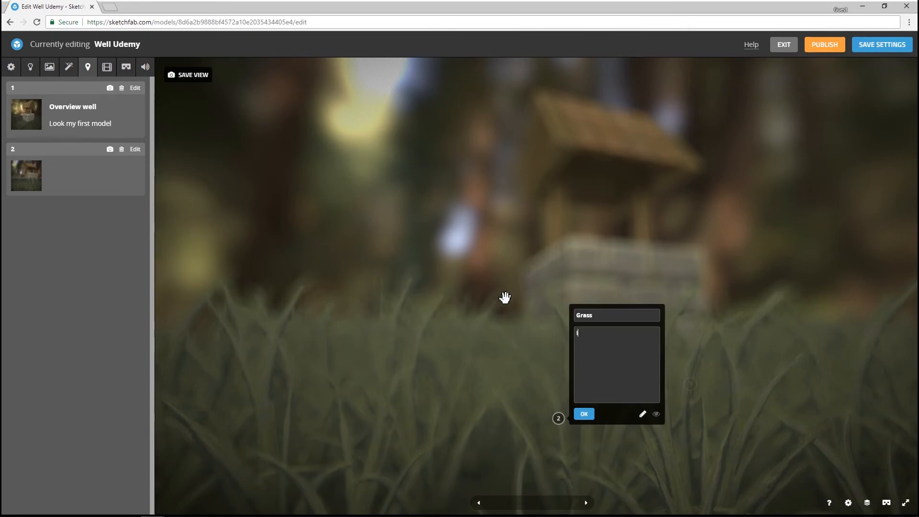
pyautogui.write("t's greem")
pyautogui.click(583, 414)
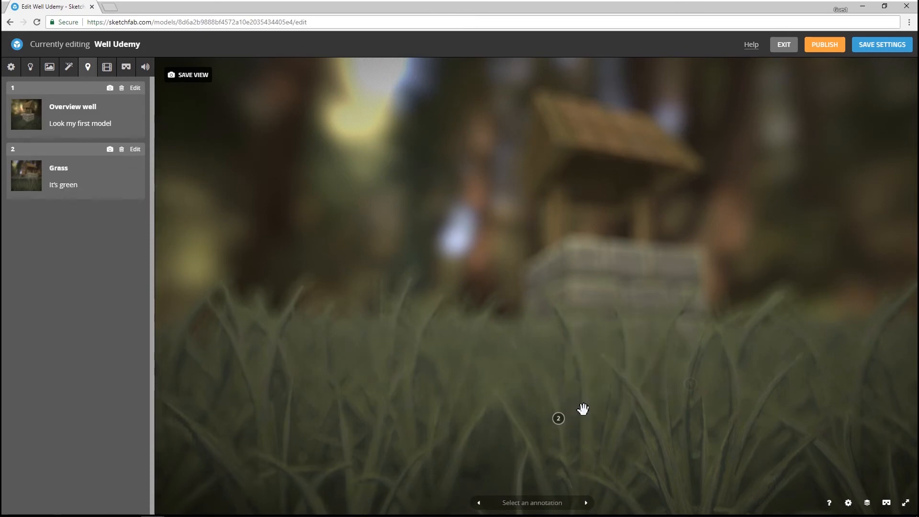
# Step: Focus on the foreground grass and check the Overview well and Grass annotations by selecting each in the viewer's annotation navigation
pyautogui.doubleClick(514, 424)
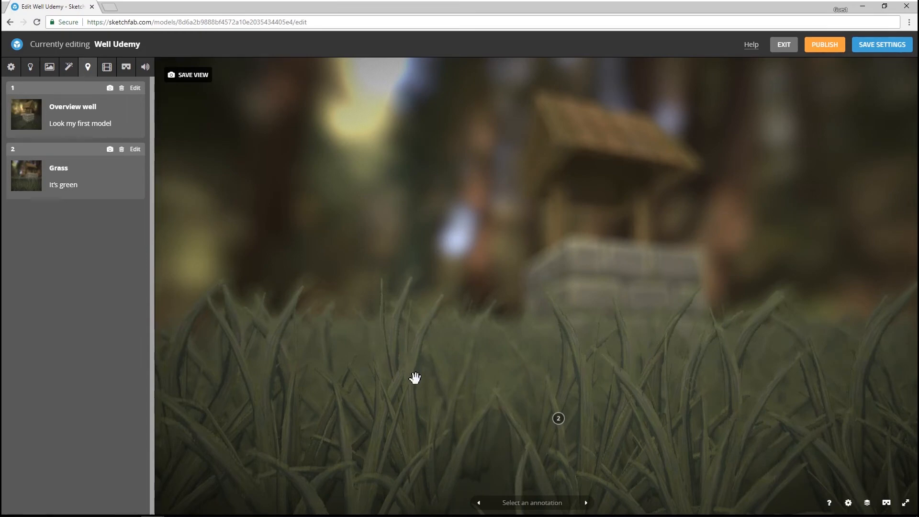
pyautogui.click(526, 507)
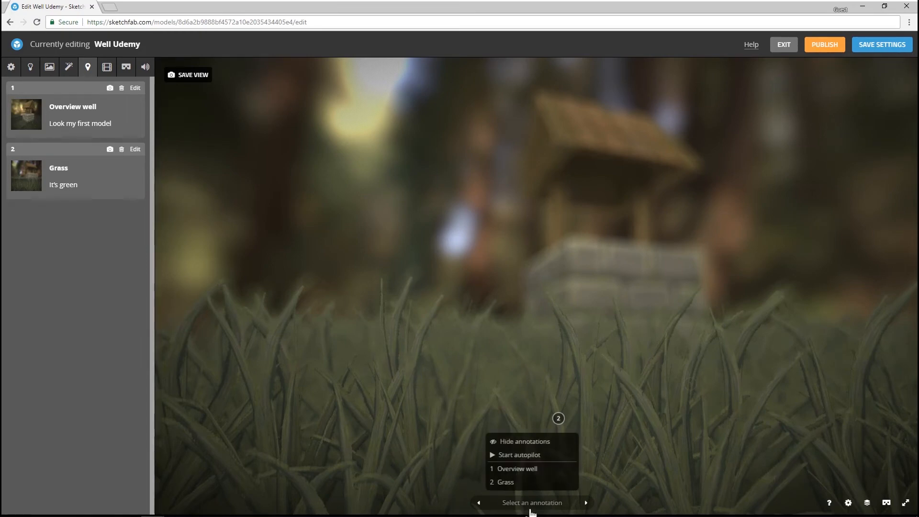
pyautogui.click(506, 472)
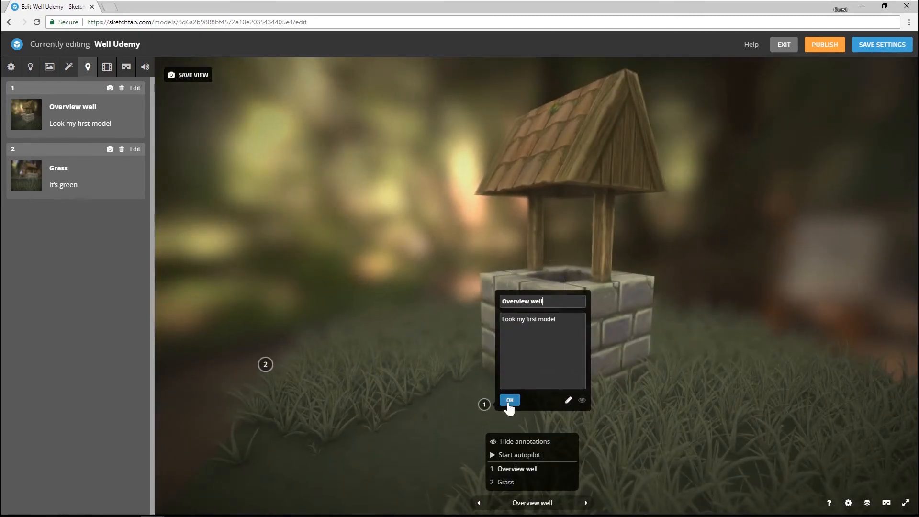
pyautogui.click(507, 403)
pyautogui.click(504, 482)
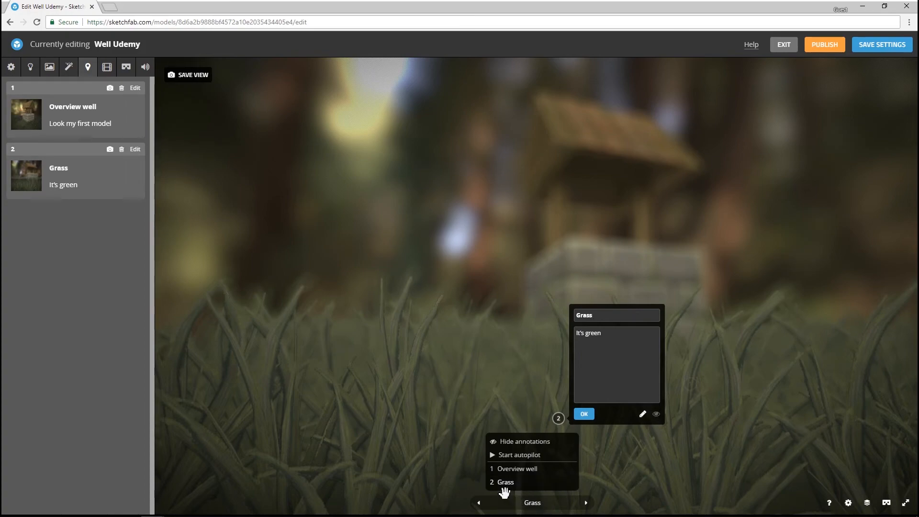
# Step: Add an annotation on the well's upper stone bricks, titled "Bricks" with the description "Handpainted"
pyautogui.moveTo(394, 369)
pyautogui.mouseDown()
pyautogui.moveTo(470, 396)
pyautogui.moveTo(439, 388)
pyautogui.moveTo(408, 320)
pyautogui.moveTo(390, 319)
pyautogui.mouseUp()
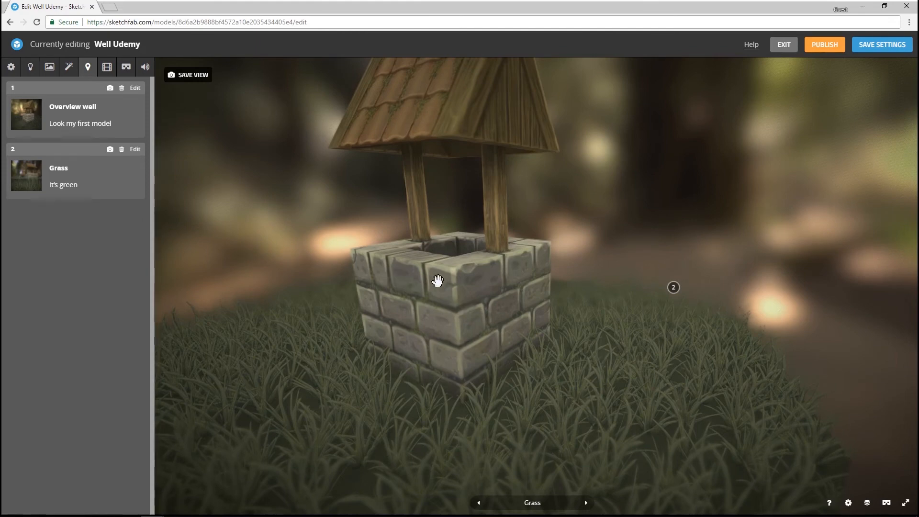
pyautogui.click(470, 283)
pyautogui.doubleClick(470, 282)
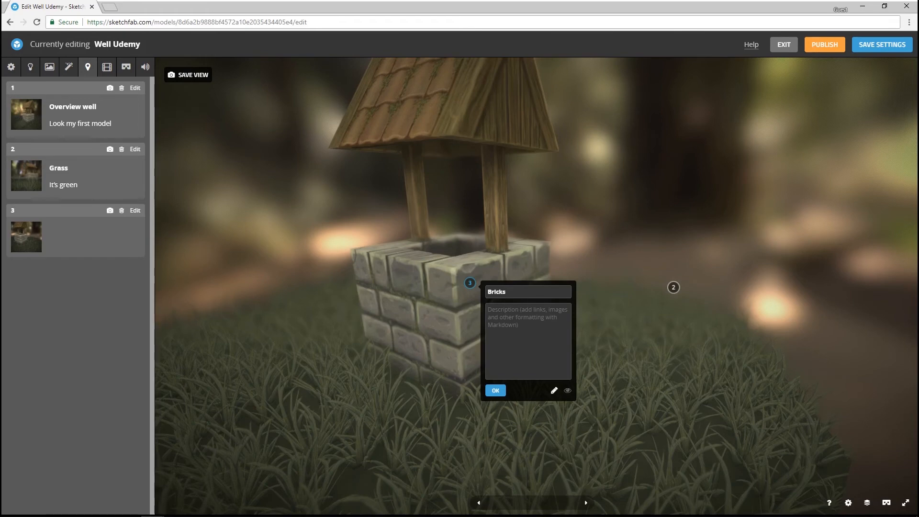
pyautogui.write('Handpai')
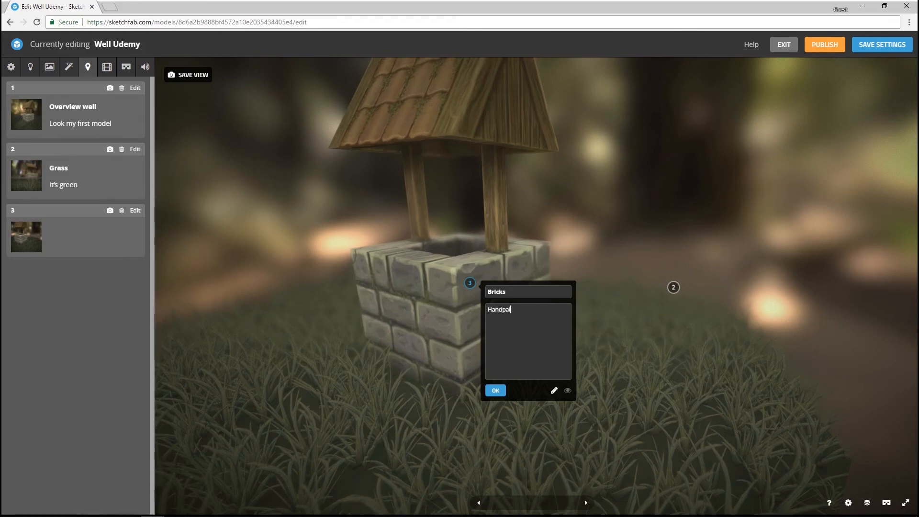
pyautogui.write('ntw')
pyautogui.press('BackSpace')
pyautogui.write('ed')
pyautogui.click(496, 390)
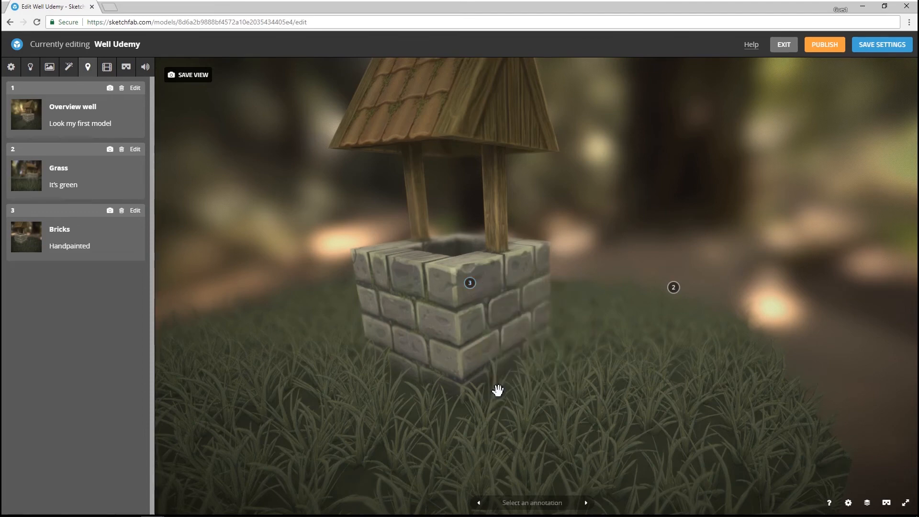
# Step: Add an annotation on the well's tiled roof in a view from above, titled "Roof" with the description "Nice tiles"
pyautogui.click(453, 274)
pyautogui.moveTo(566, 298); pyautogui.dragTo(525, 191)
pyautogui.moveTo(564, 98); pyautogui.dragTo(587, 158)
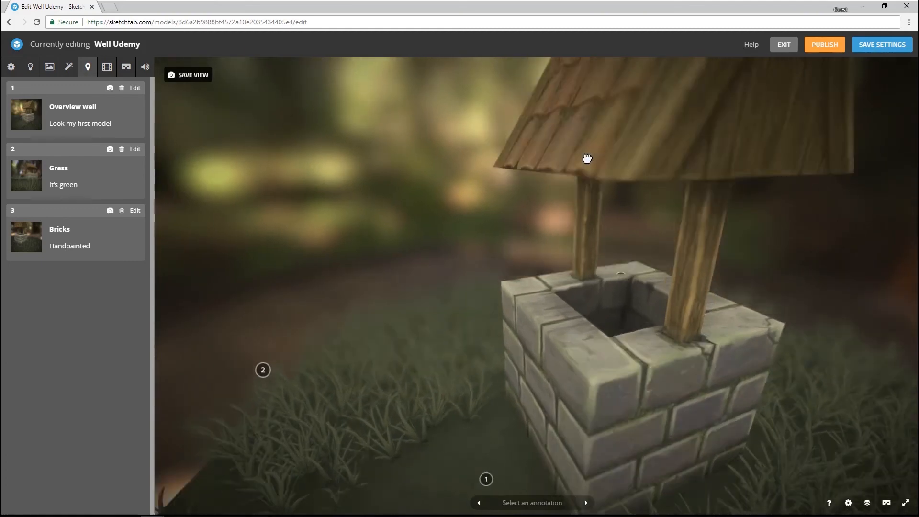
pyautogui.doubleClick(586, 159)
pyautogui.moveTo(519, 250); pyautogui.dragTo(543, 236)
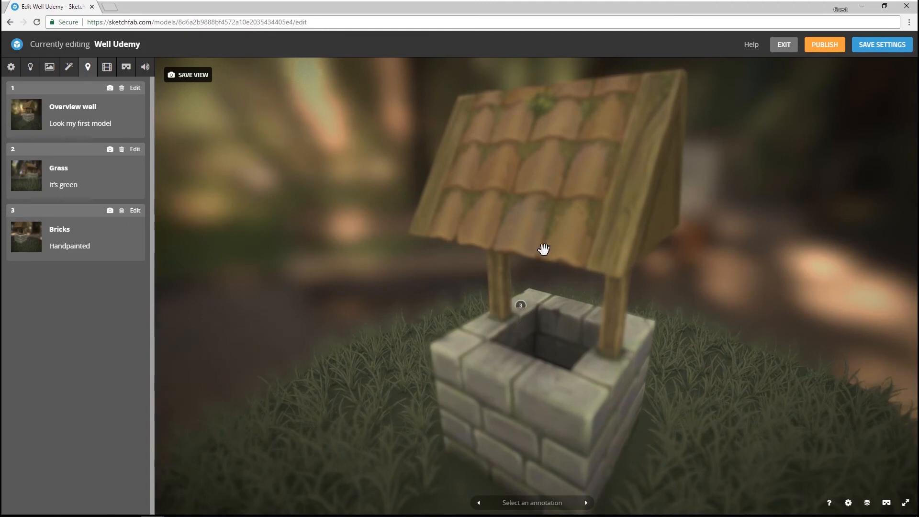
pyautogui.click(552, 199)
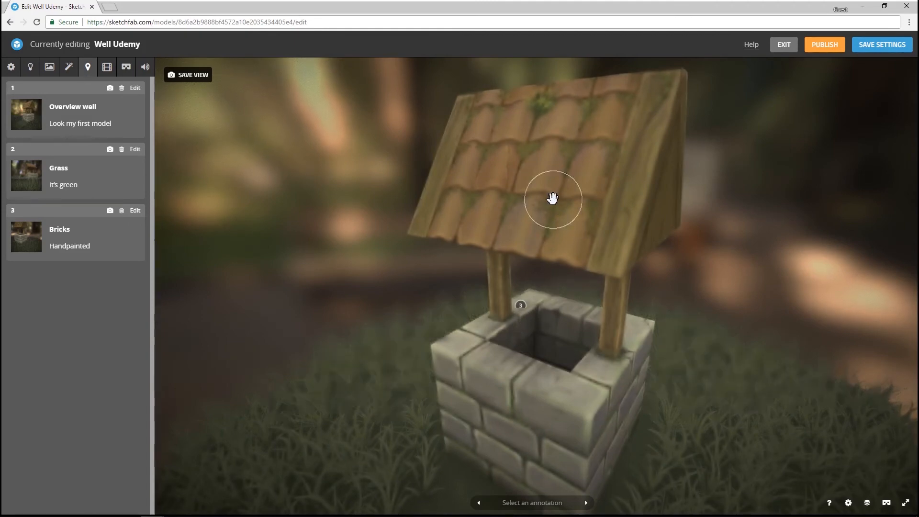
pyautogui.doubleClick(555, 207)
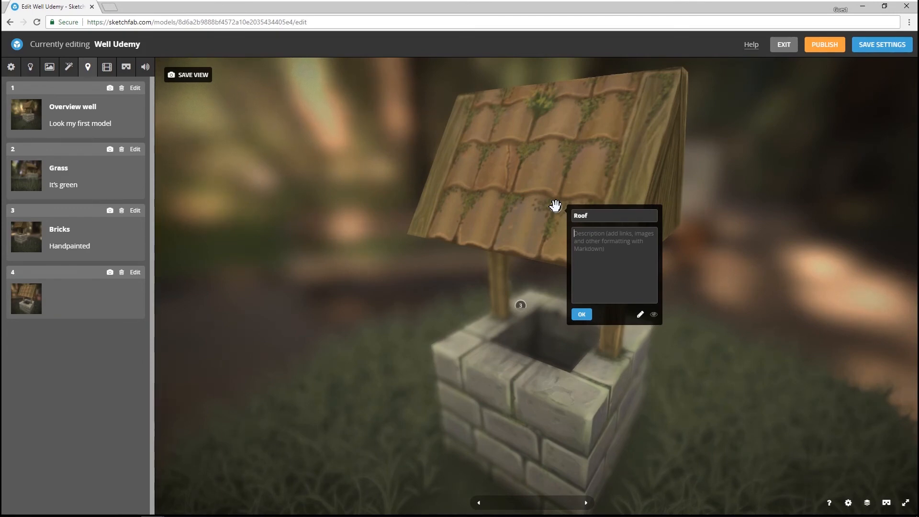
pyautogui.write('Nice tiles')
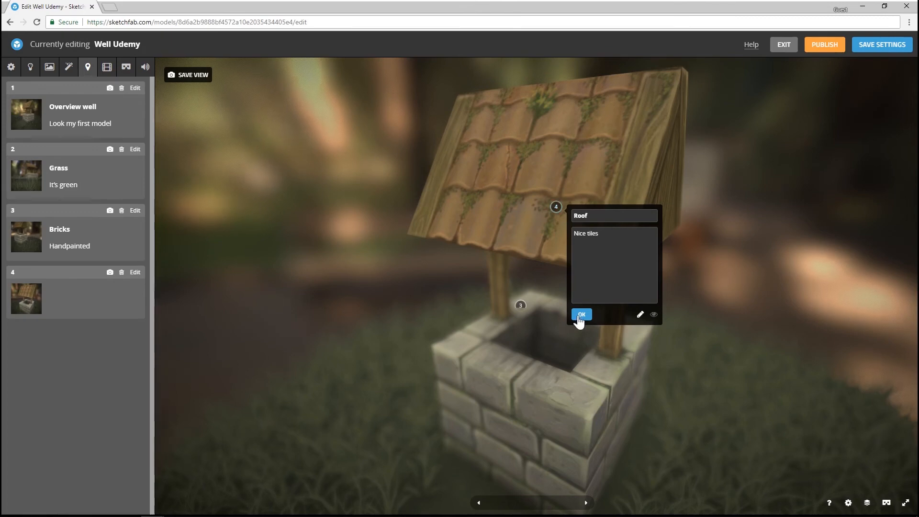
pyautogui.click(581, 315)
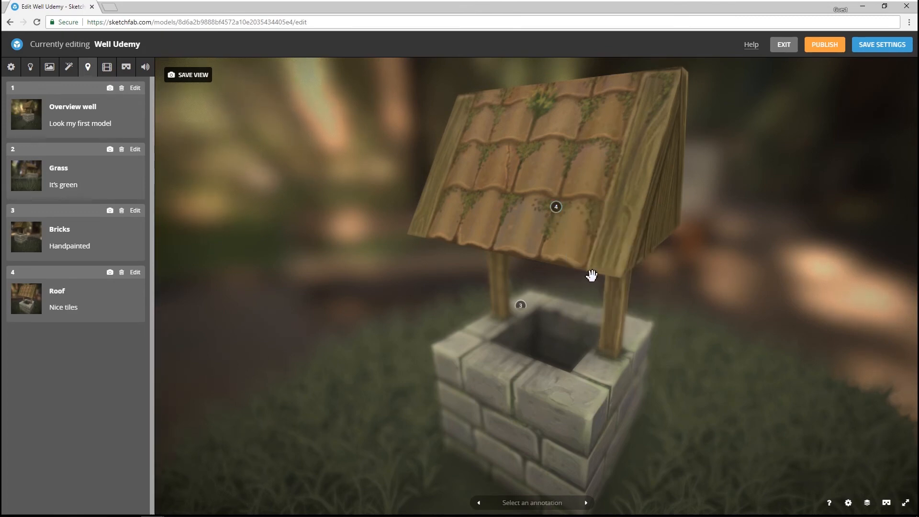
# Step: Add an annotation on the wooden gable under the well's roof in a low view, titled "Wood" with the description "This was a tree"
pyautogui.moveTo(585, 272)
pyautogui.mouseDown()
pyautogui.moveTo(558, 270)
pyautogui.moveTo(659, 274)
pyautogui.moveTo(555, 249)
pyautogui.moveTo(564, 248)
pyautogui.mouseUp()
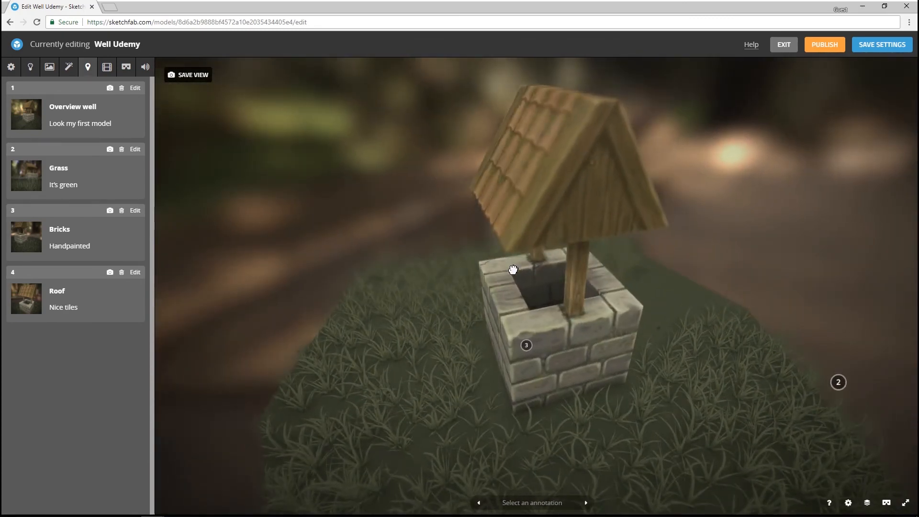
pyautogui.moveTo(513, 270); pyautogui.dragTo(496, 301)
pyautogui.doubleClick(495, 289)
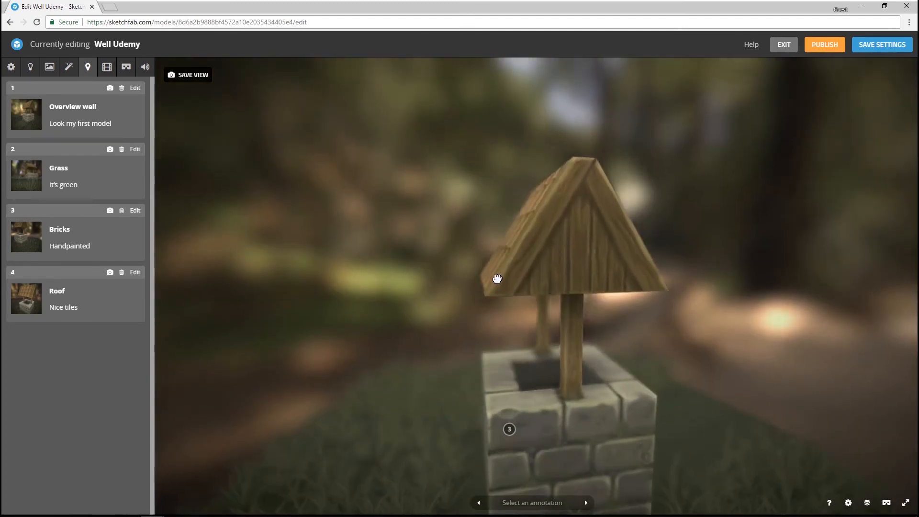
pyautogui.moveTo(476, 275); pyautogui.dragTo(467, 253)
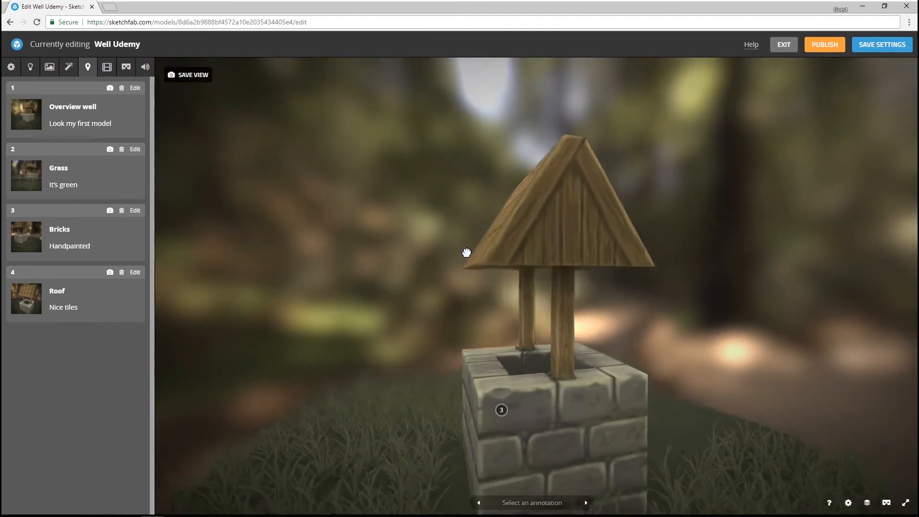
pyautogui.moveTo(467, 252); pyautogui.dragTo(472, 253, button='right')
pyautogui.moveTo(472, 252)
pyautogui.mouseDown()
pyautogui.moveTo(480, 249)
pyautogui.moveTo(470, 240)
pyautogui.moveTo(473, 250)
pyautogui.mouseUp()
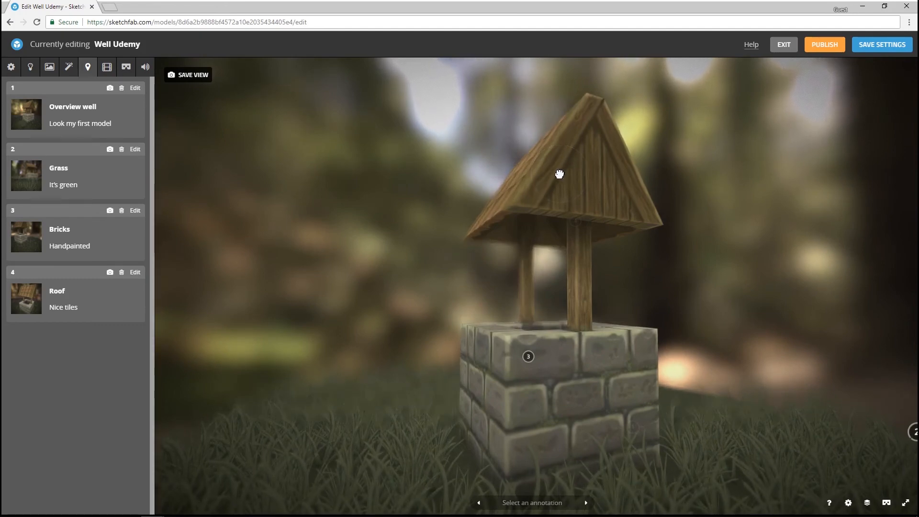
pyautogui.doubleClick(559, 172)
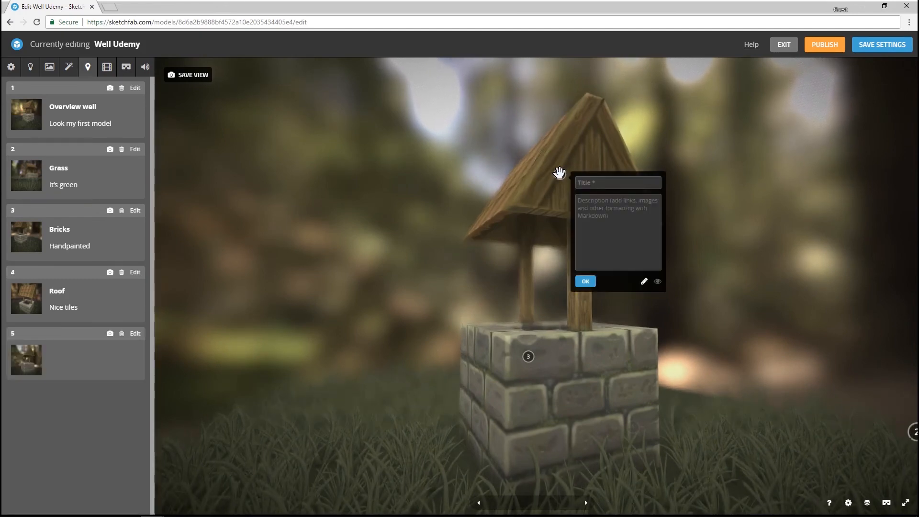
pyautogui.write('W')
pyautogui.write('This was a tree')
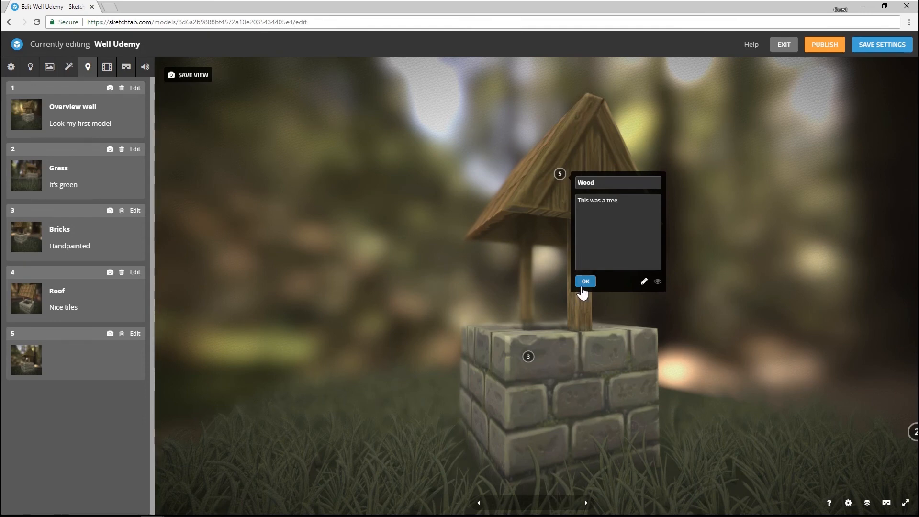
pyautogui.click(583, 284)
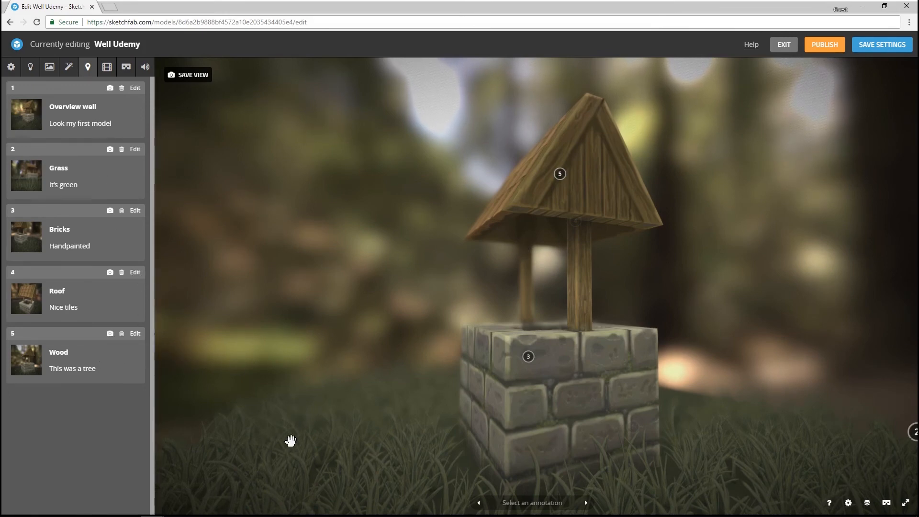
# Step: Check the saved views of the Bricks, Roof and Grass annotations by selecting each in the viewer's annotation navigation
pyautogui.click(547, 503)
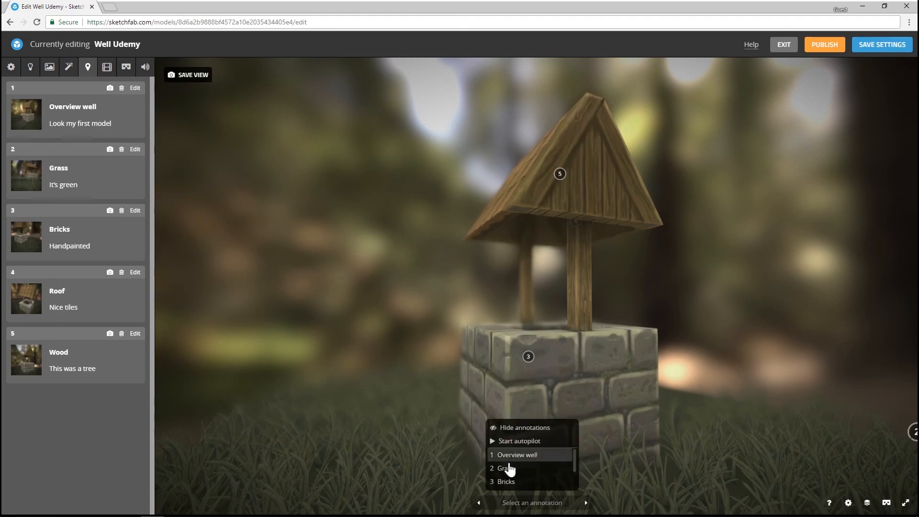
pyautogui.click(508, 481)
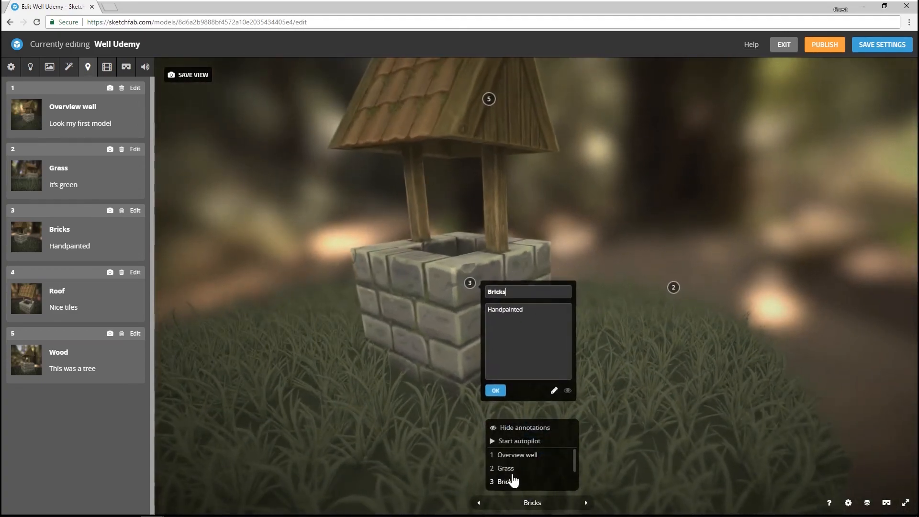
pyautogui.scroll(-1, 513, 481)
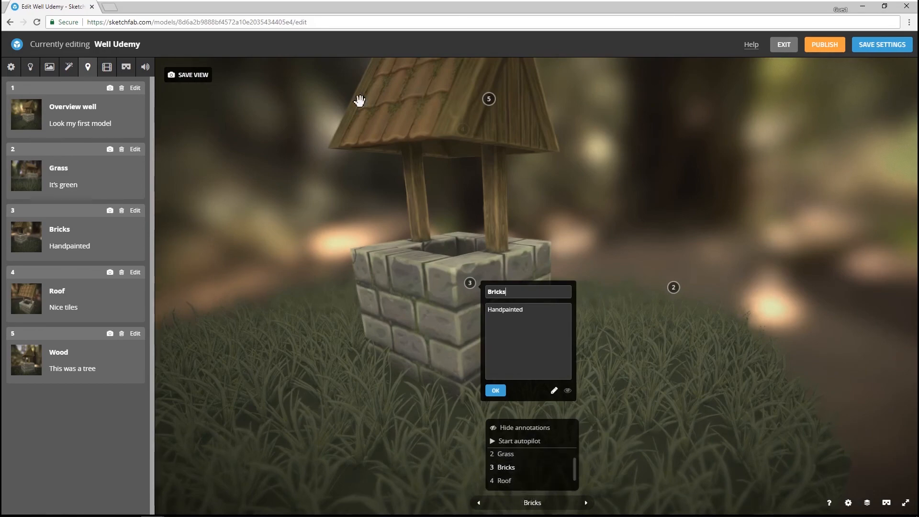
pyautogui.click(505, 481)
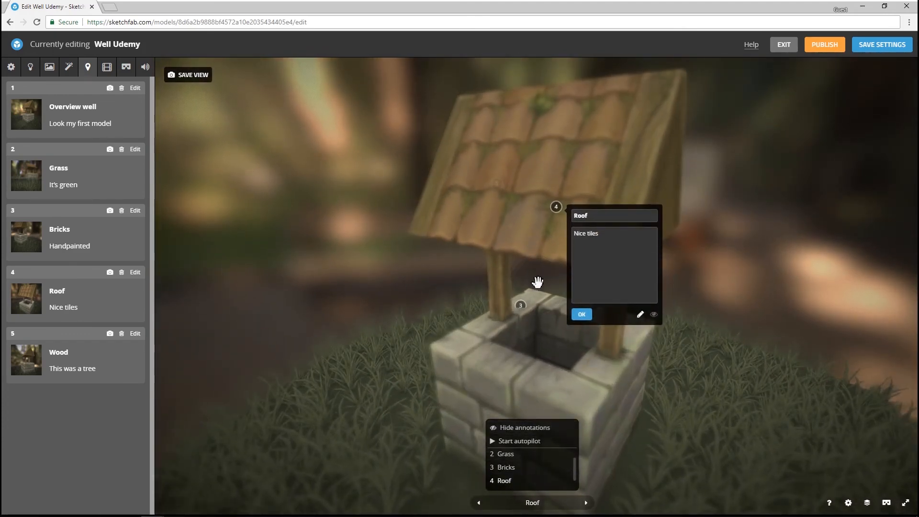
pyautogui.click(543, 213)
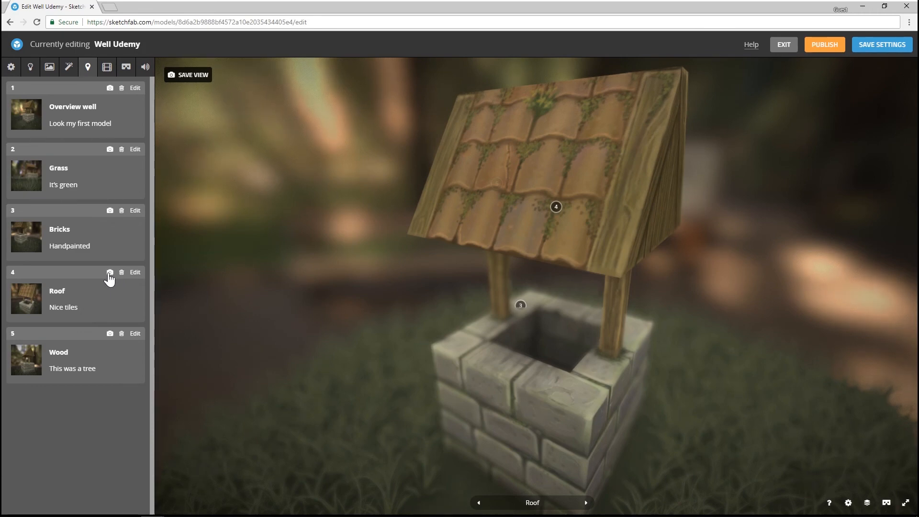
pyautogui.click(533, 504)
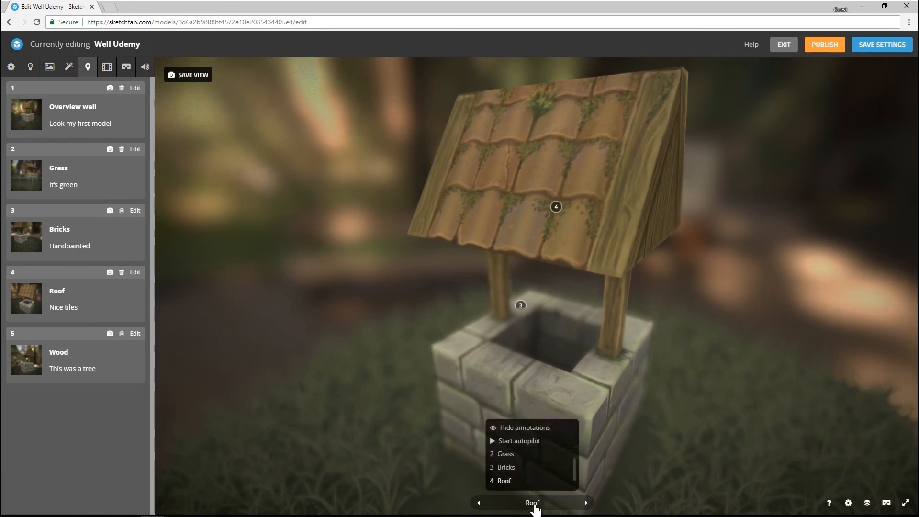
pyautogui.click(506, 455)
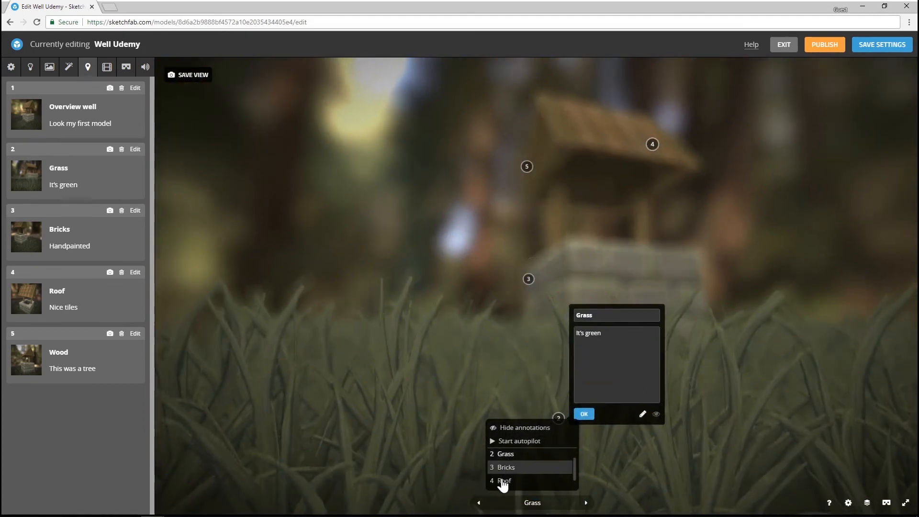
# Step: Update the Roof annotation's saved camera view to a more distant, higher angle showing the tiled roof and the whole well
pyautogui.click(502, 481)
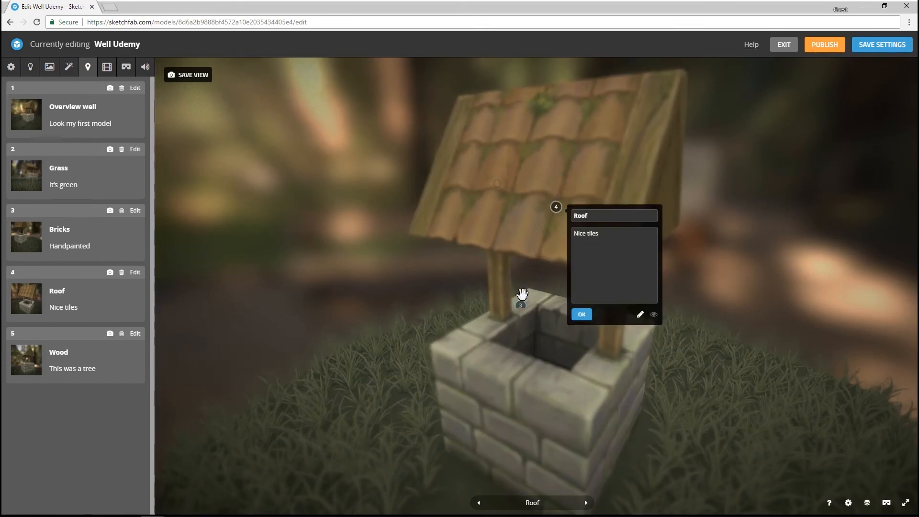
pyautogui.scroll(-2, 522, 292)
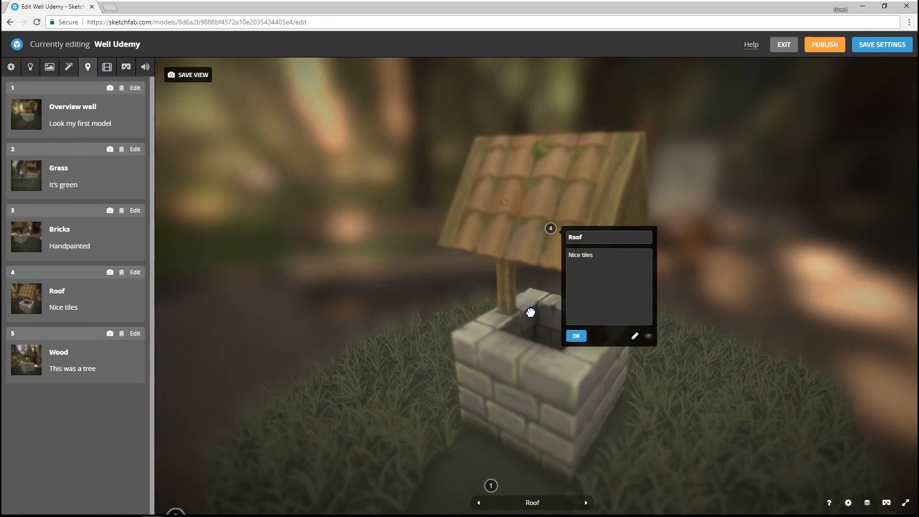
pyautogui.moveTo(477, 286)
pyautogui.mouseDown()
pyautogui.moveTo(478, 293)
pyautogui.moveTo(476, 284)
pyautogui.mouseUp()
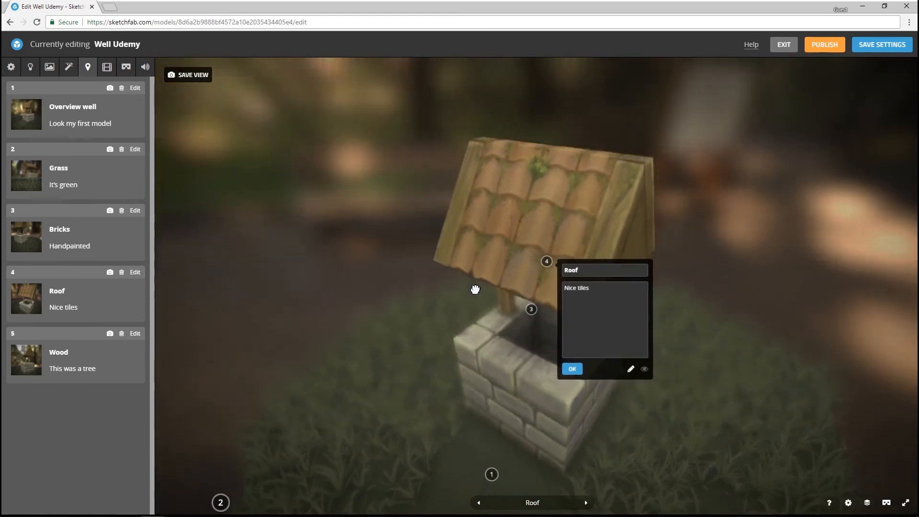
pyautogui.click(476, 287)
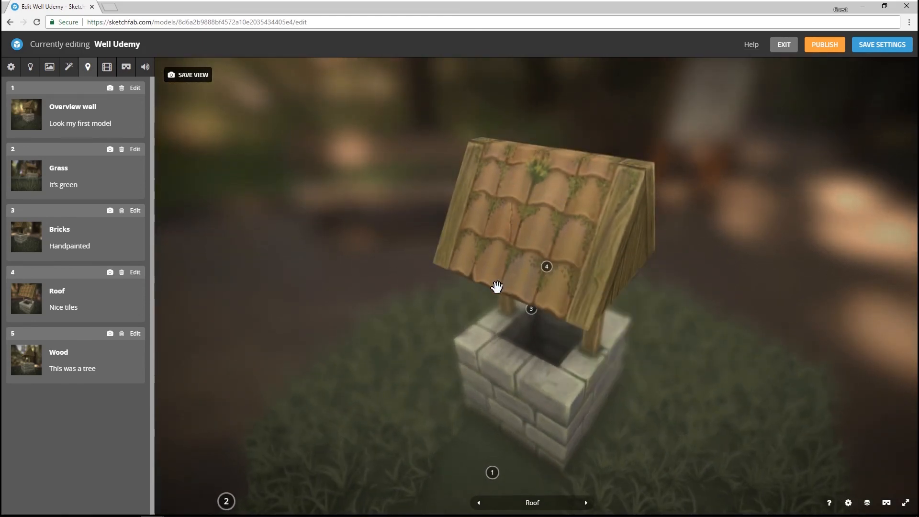
pyautogui.click(110, 273)
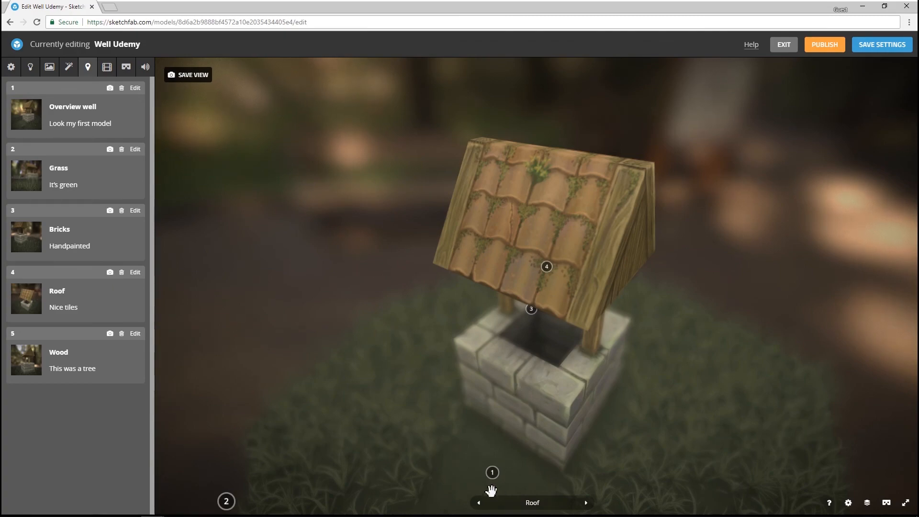
# Step: Step through the Wood, Roof and Overview well annotations to check their camera views
pyautogui.click(585, 503)
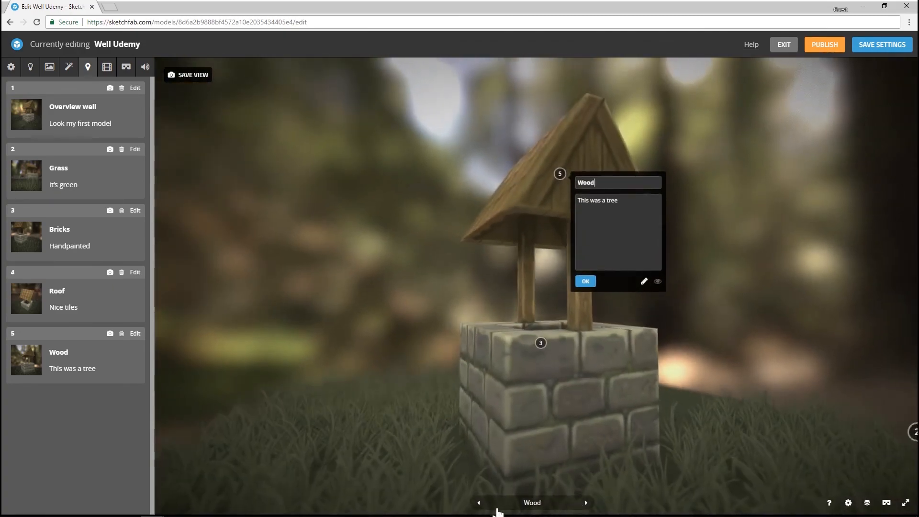
pyautogui.click(478, 503)
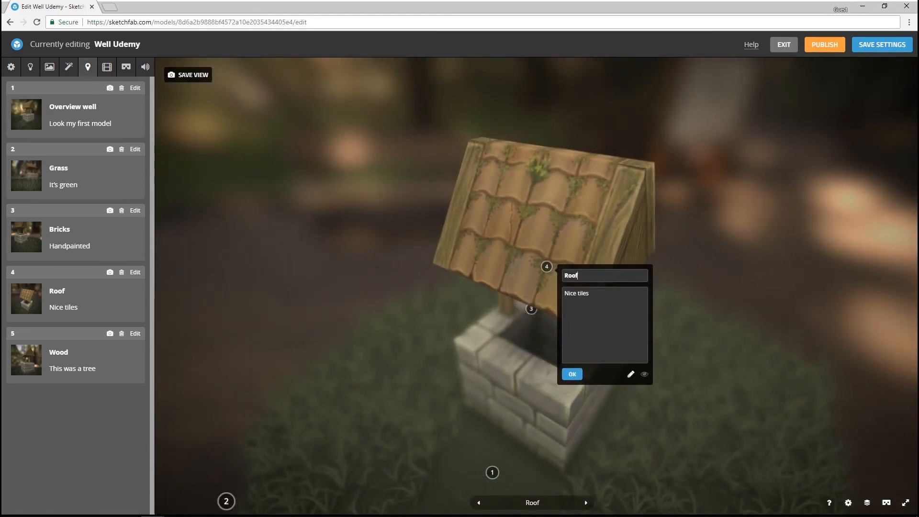
pyautogui.click(586, 503)
pyautogui.click(586, 503)
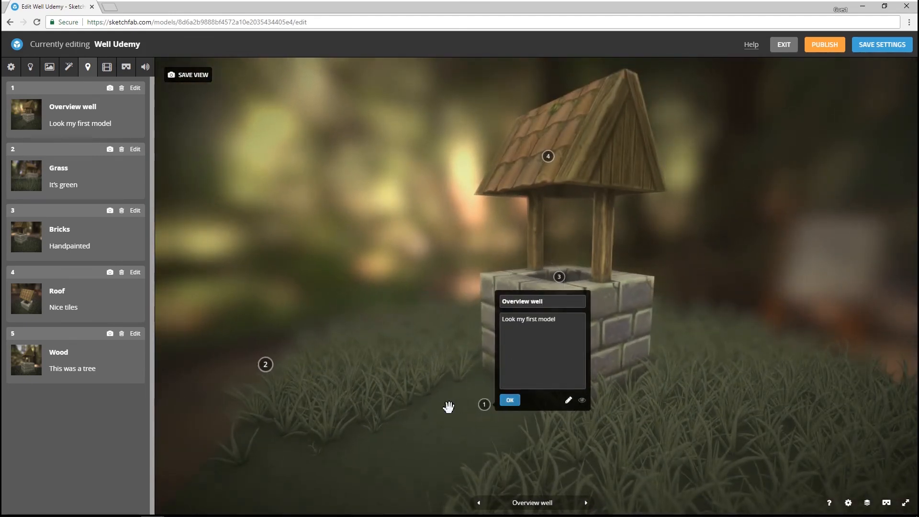
# Step: Save the model's settings with its annotations and open the virtual reality settings
pyautogui.click(874, 48)
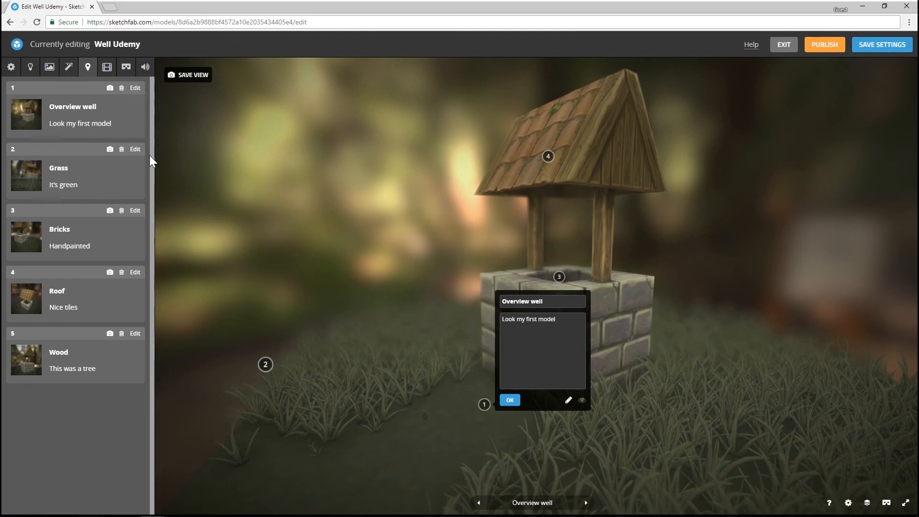
pyautogui.click(126, 67)
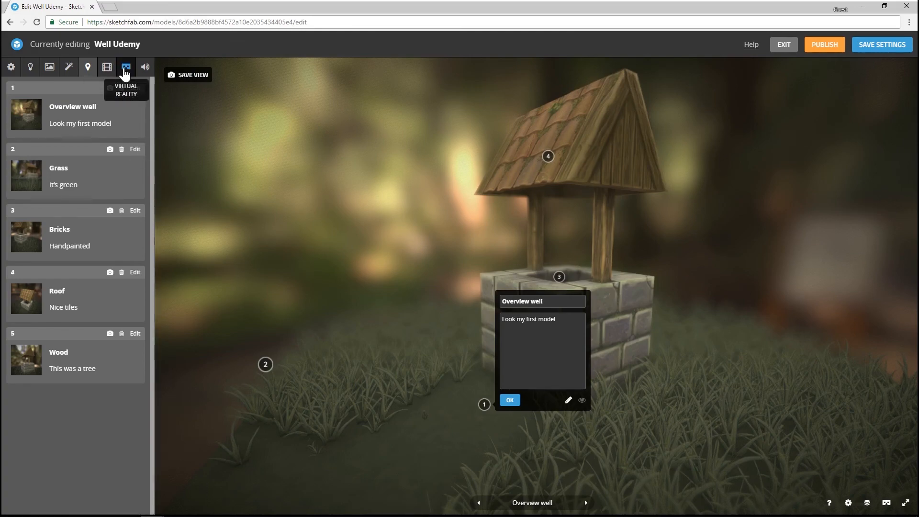